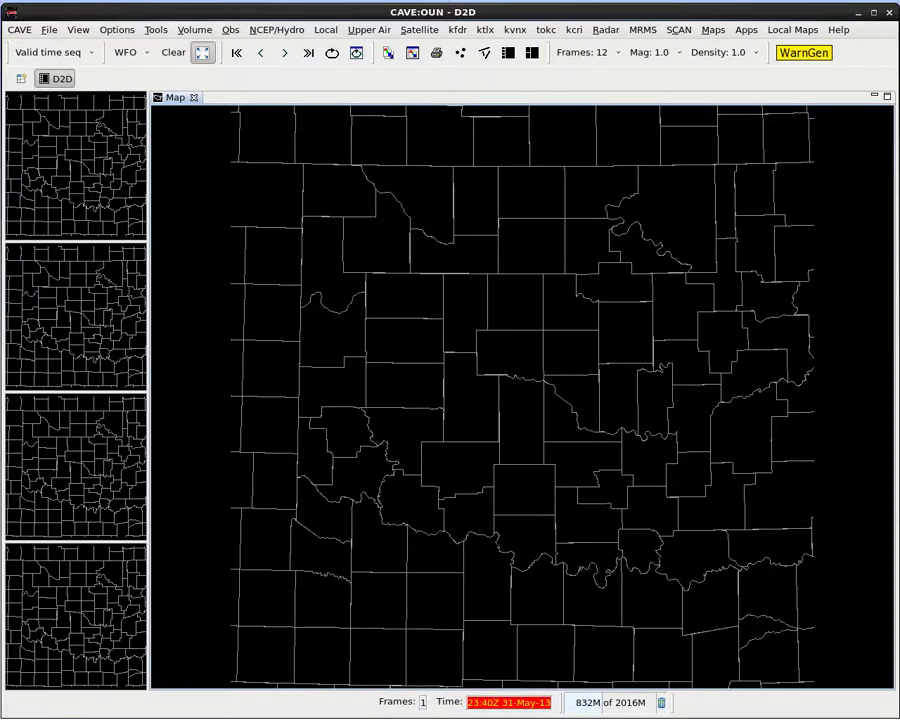
# Step: Set the map scale to WFO and the number of frames to 12
pyautogui.click(145, 55)
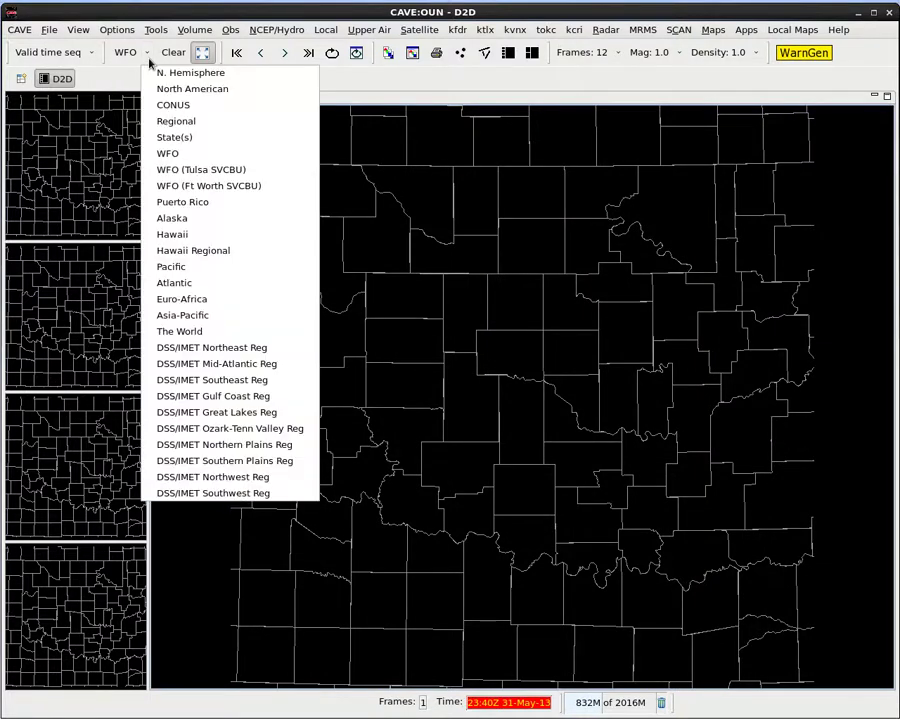
pyautogui.click(220, 155)
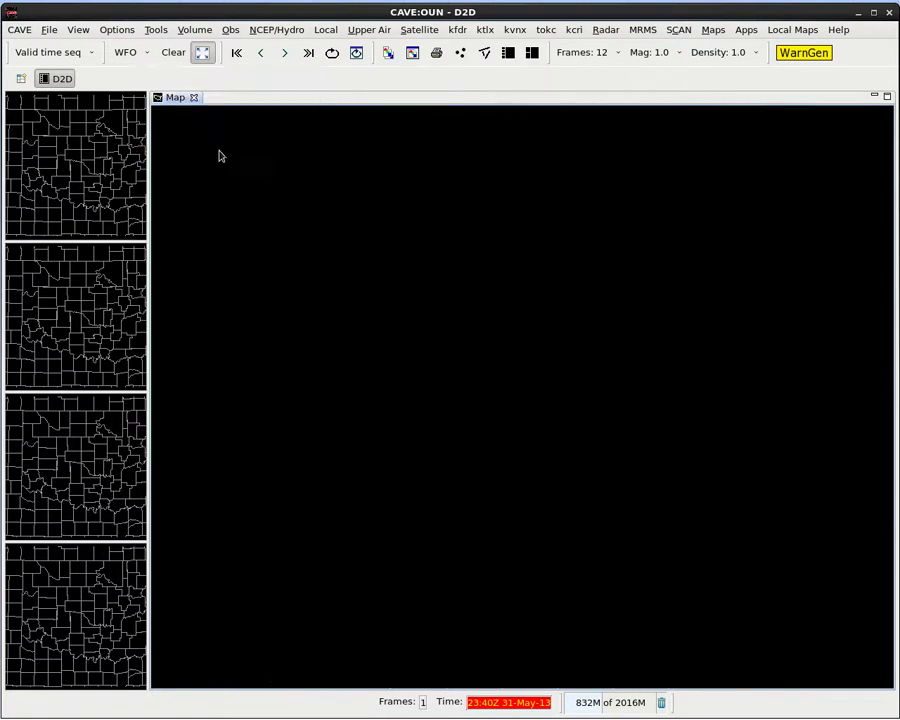
pyautogui.click(617, 55)
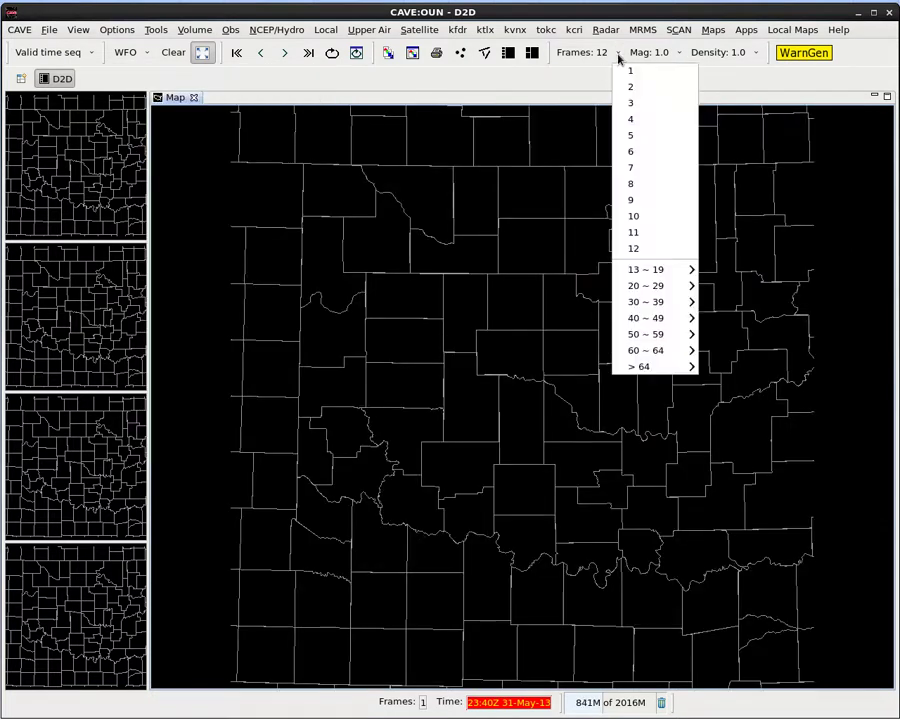
pyautogui.click(666, 248)
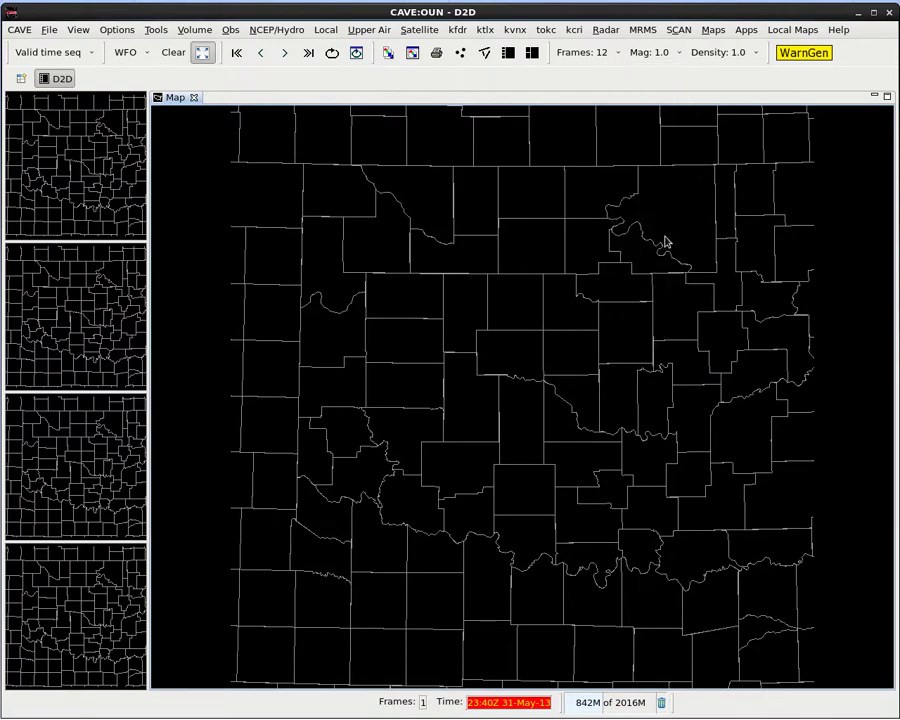
# Step: Open a new Text Workstation window and clear it away from the map display
pyautogui.click(20, 36)
pyautogui.moveTo(38, 63)
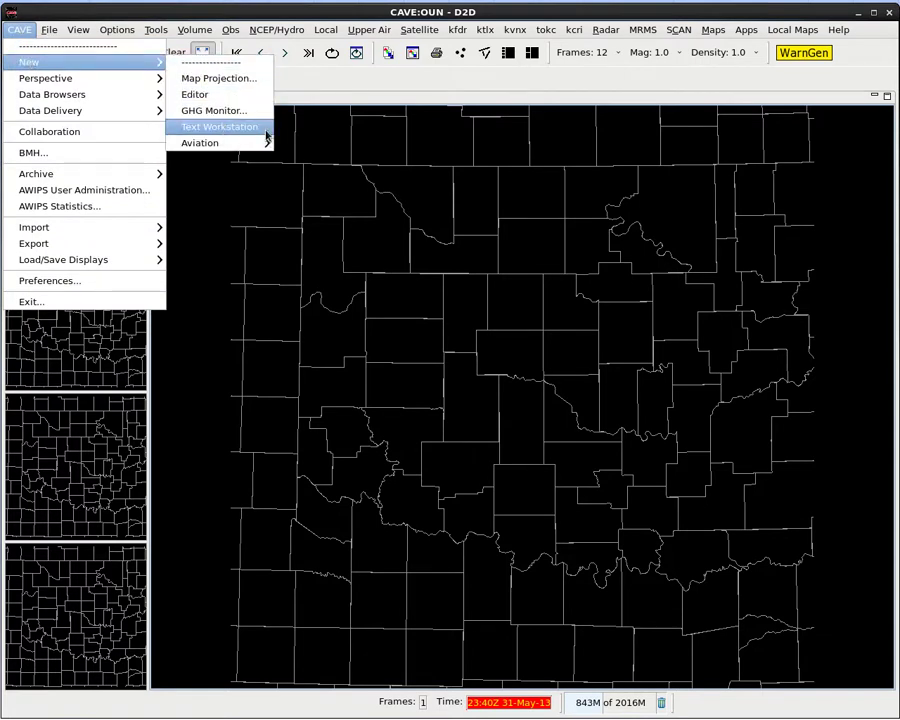
pyautogui.click(220, 127)
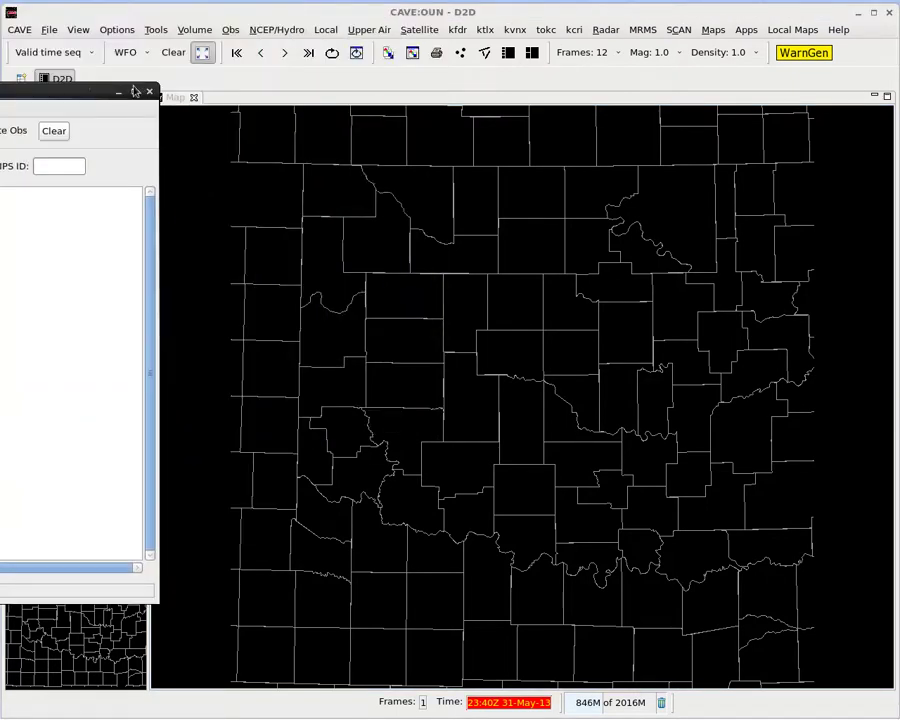
pyautogui.click(150, 92)
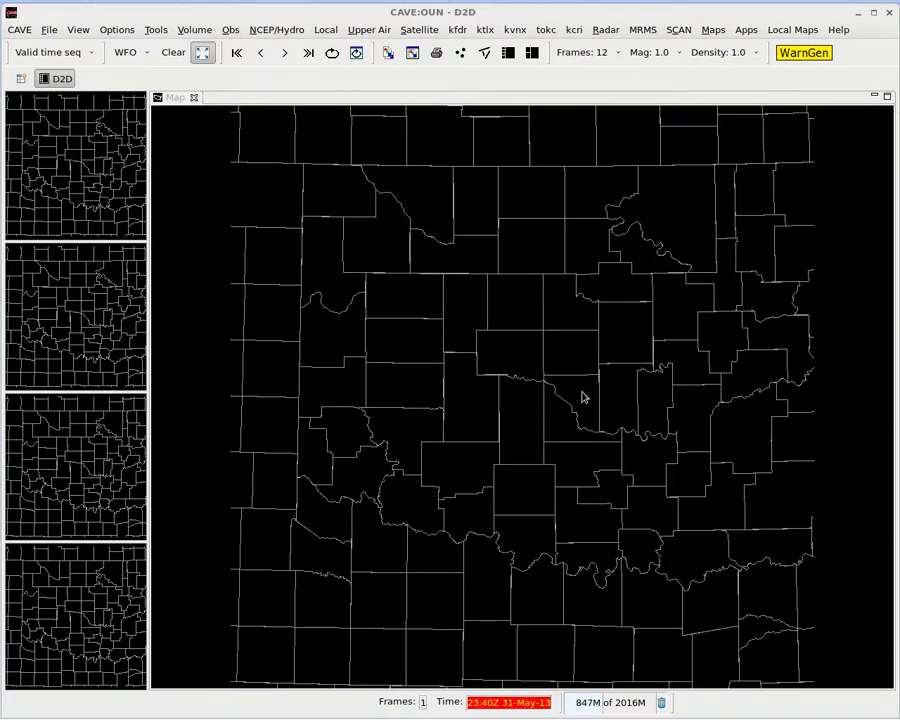
# Step: Load the kfdr 0.5 Z+SRM8 radar combo and overlay the Cities map on it
pyautogui.click(459, 33)
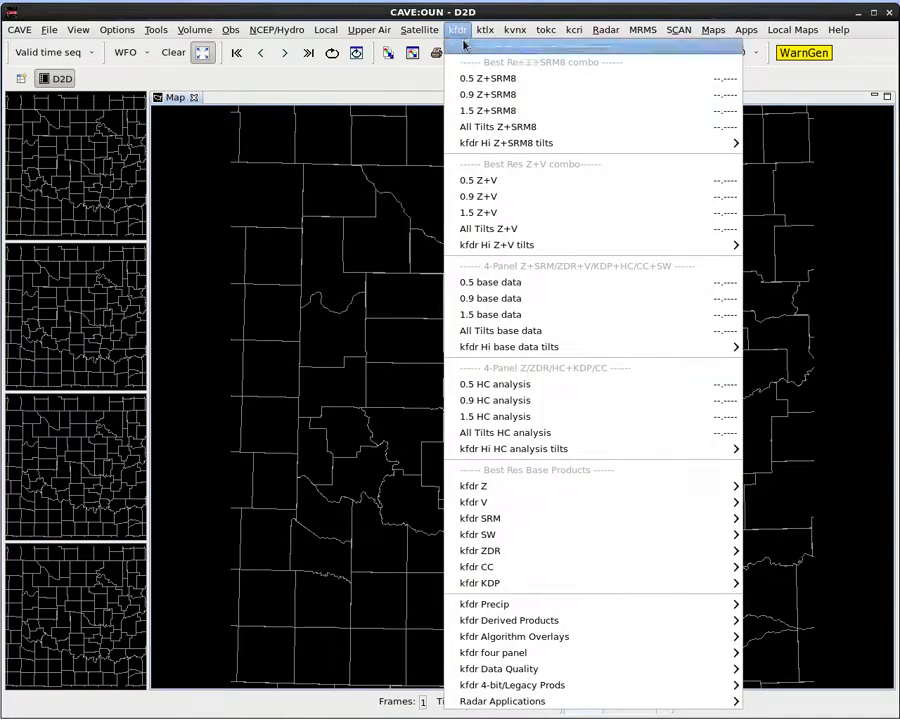
pyautogui.click(546, 79)
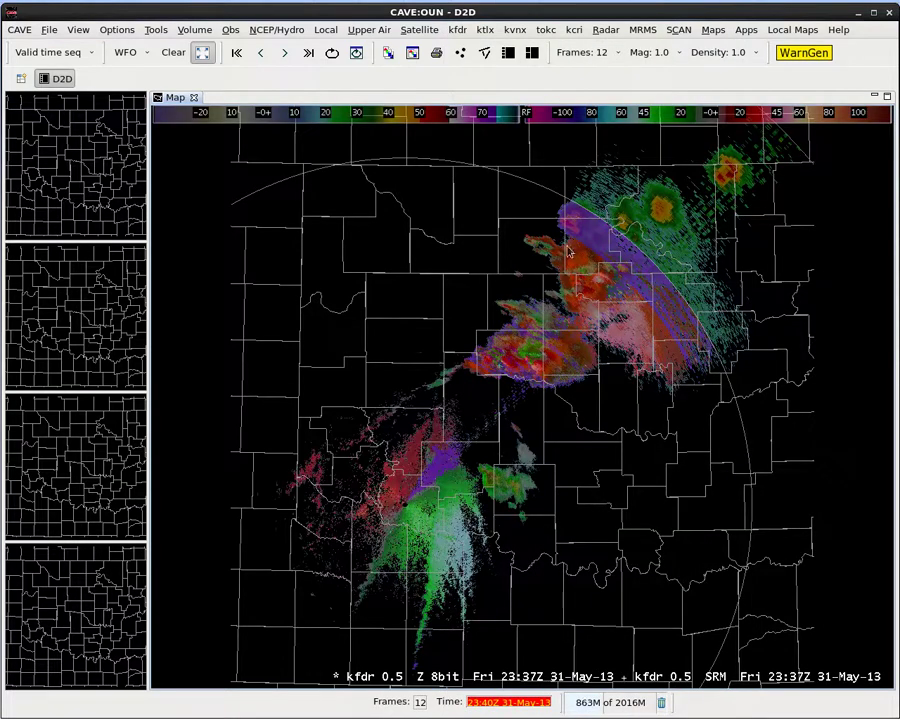
pyautogui.click(709, 30)
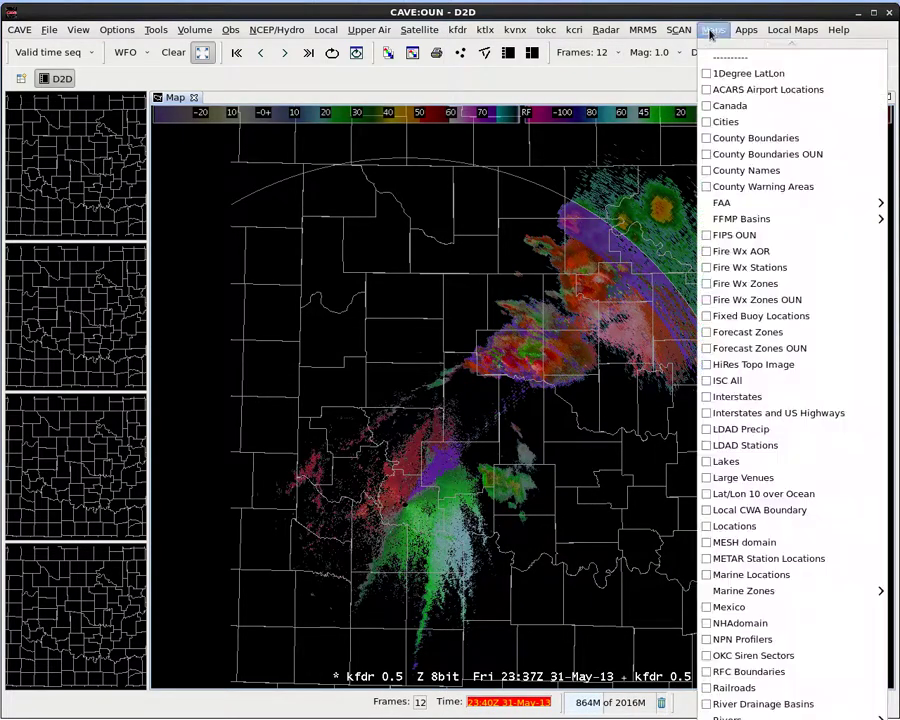
pyautogui.click(721, 122)
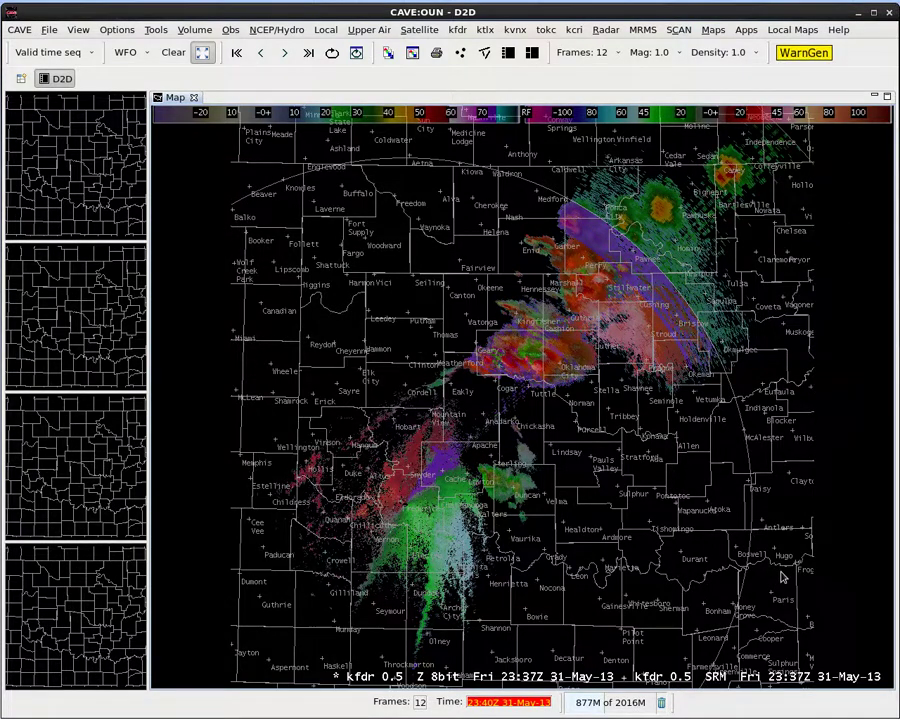
# Step: Change the color of the Cities map overlay to yellow
pyautogui.middleClick(820, 650)
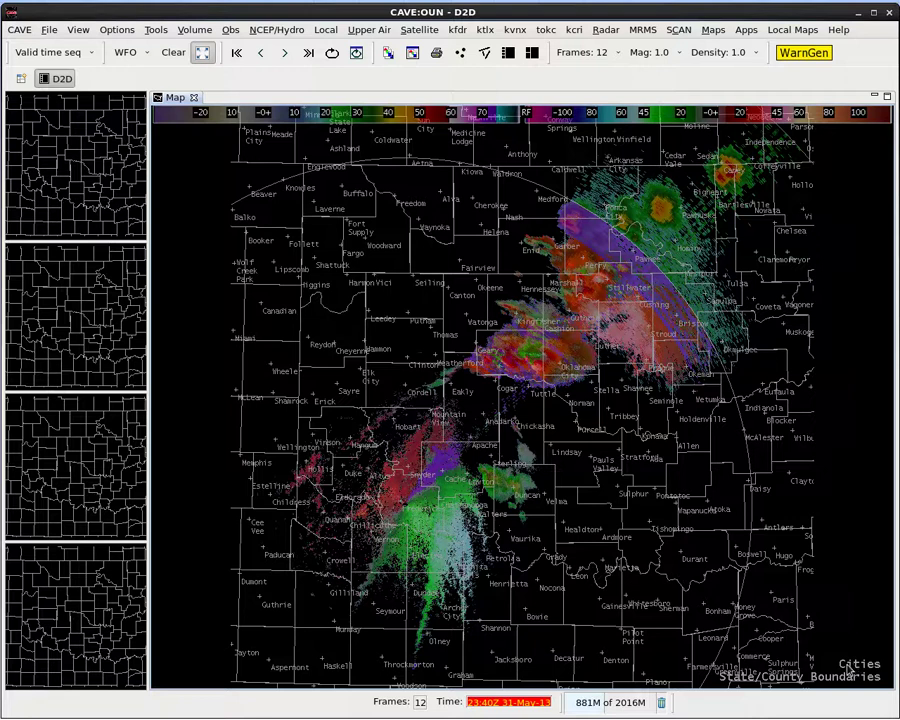
pyautogui.rightClick(848, 668)
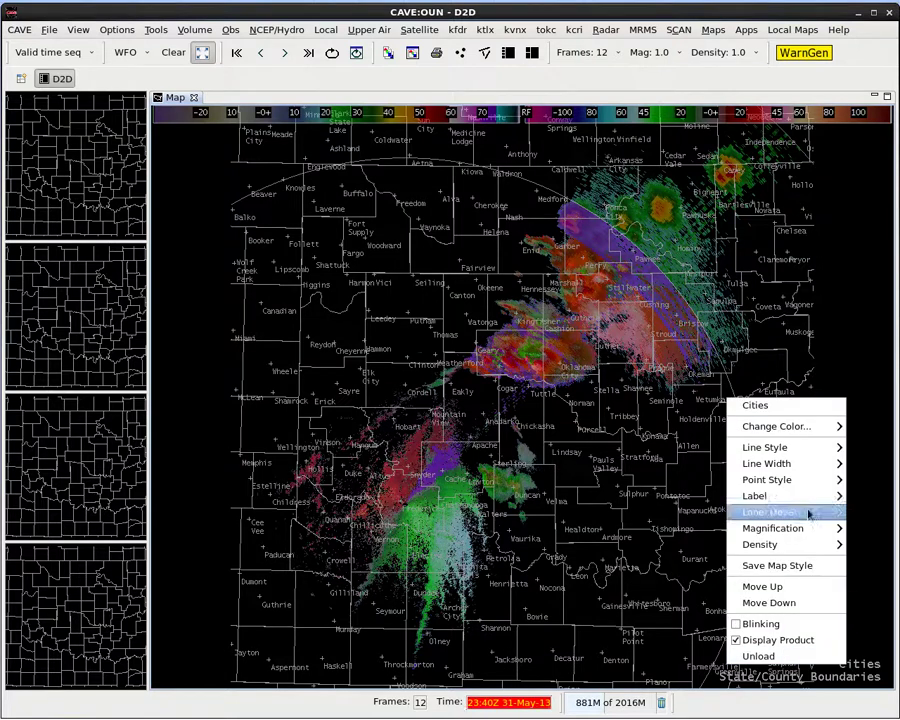
pyautogui.moveTo(796, 432)
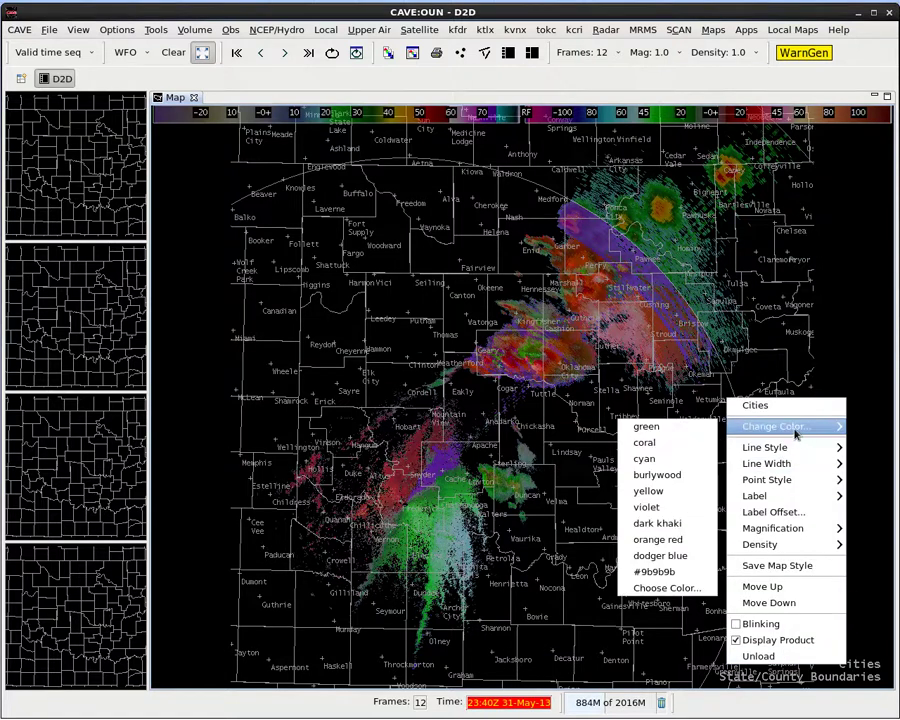
pyautogui.click(687, 503)
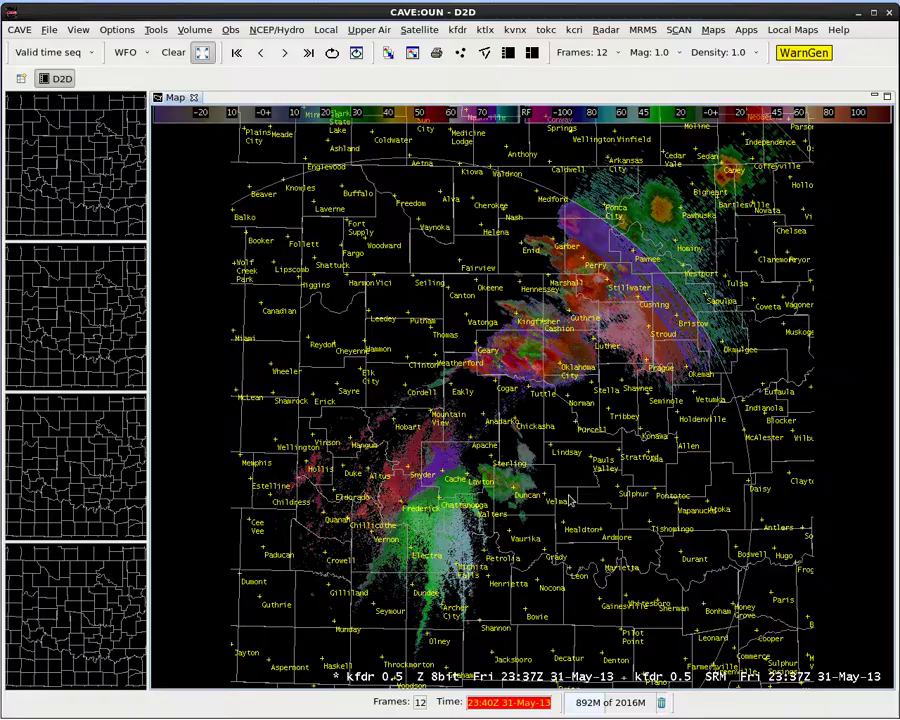
# Step: Show only the reflectivity image for the storm near Hulen and Duncan and loop its frames
pyautogui.scroll(3, 500, 487)
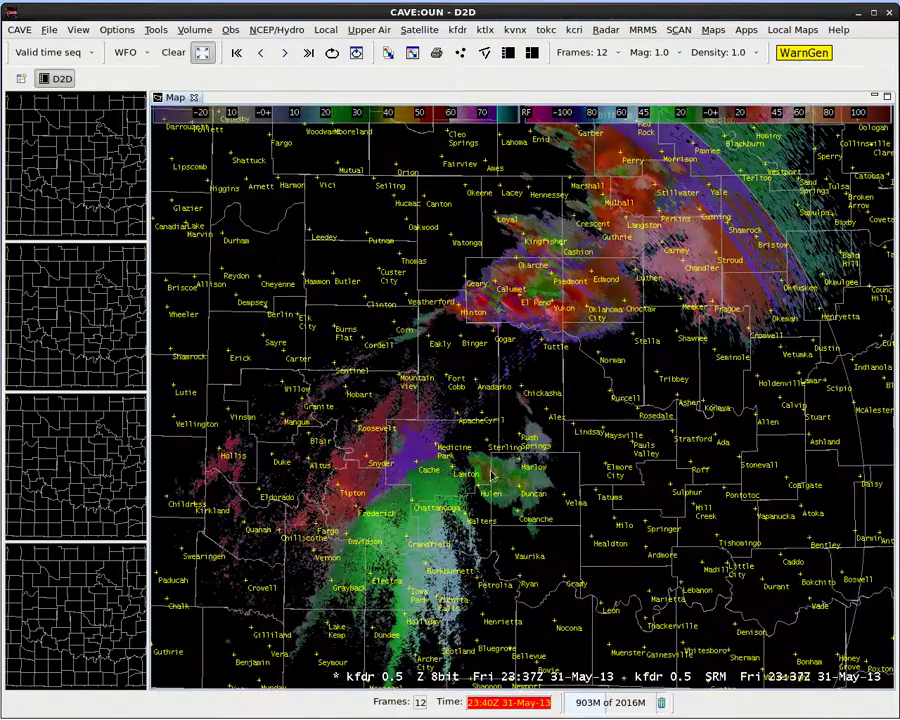
pyautogui.scroll(4, 478, 480)
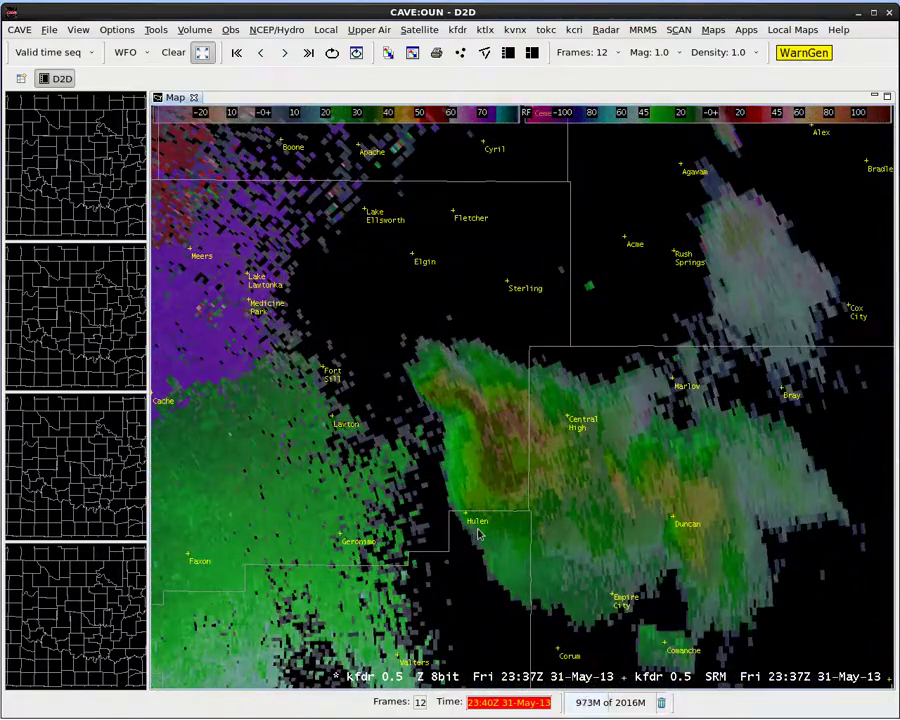
pyautogui.moveTo(491, 521); pyautogui.dragTo(568, 461)
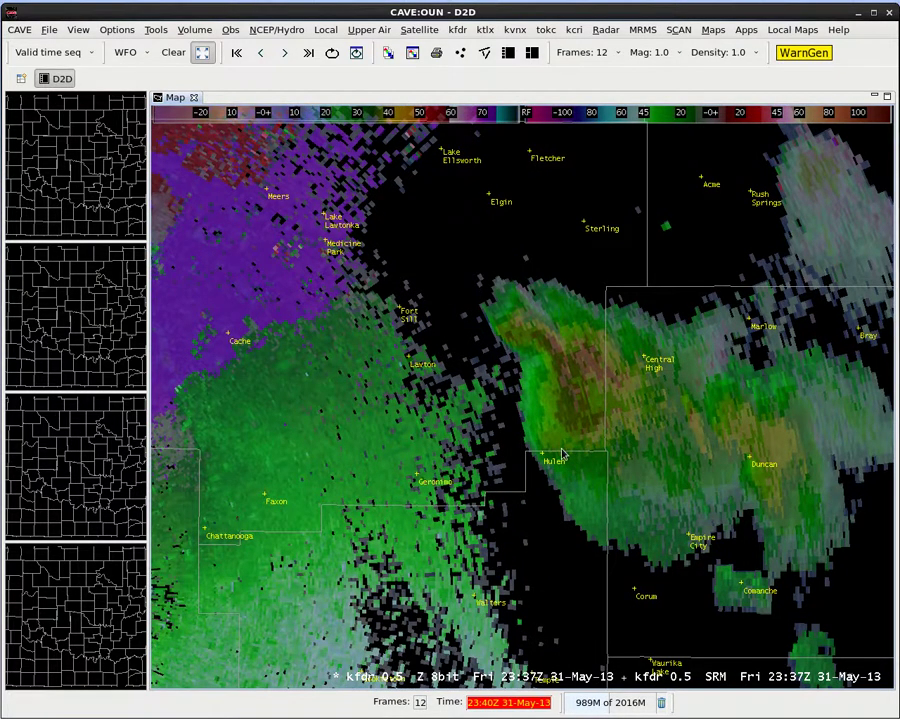
pyautogui.press('.')
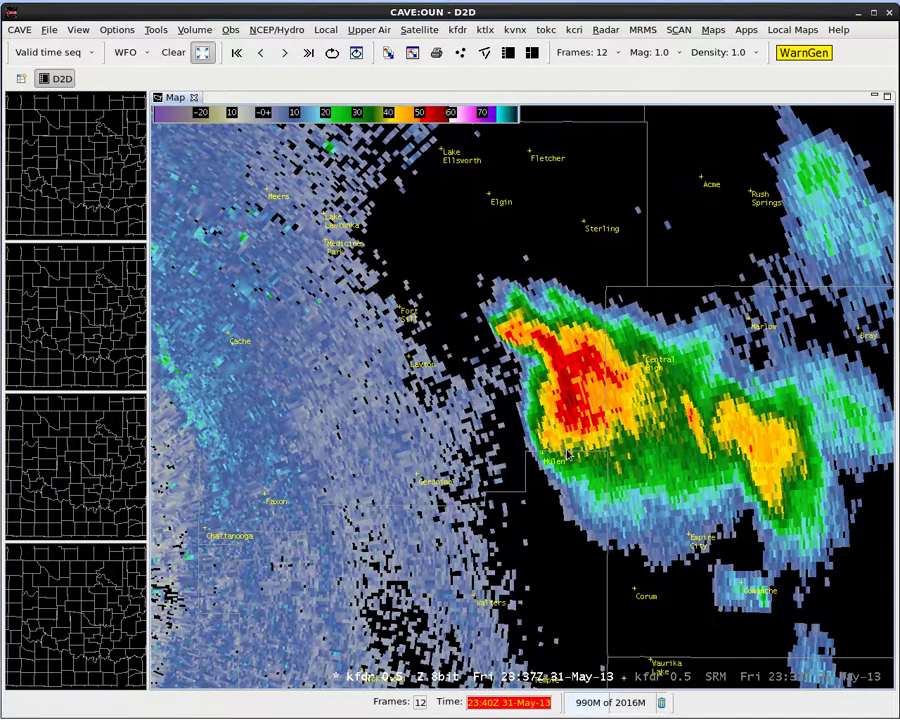
pyautogui.moveTo(538, 463); pyautogui.dragTo(583, 438)
pyautogui.scroll(-2, 583, 438)
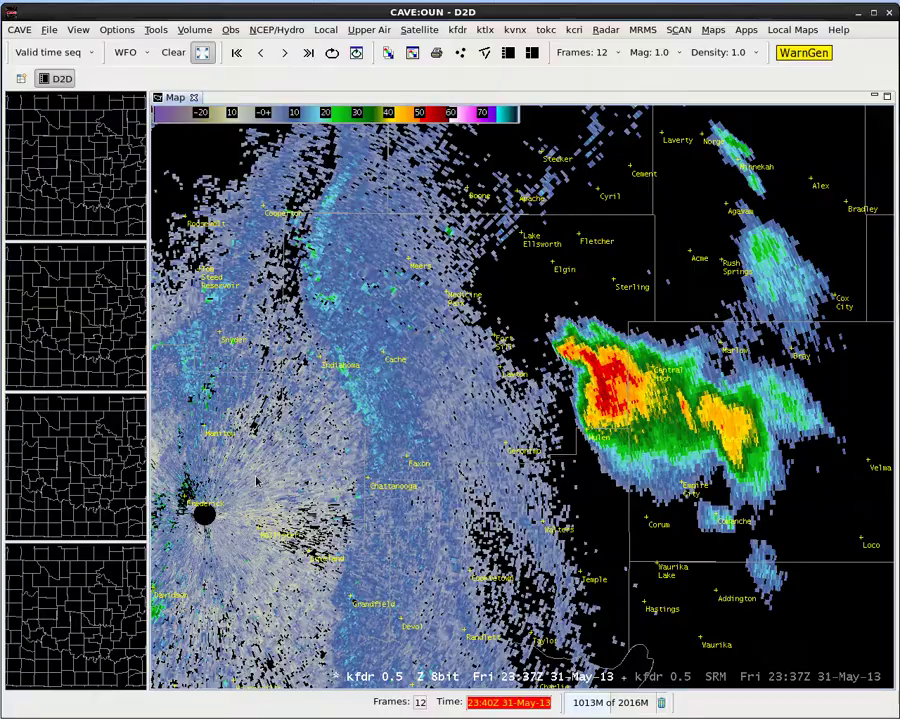
pyautogui.hotkey('ctrl', 'l')
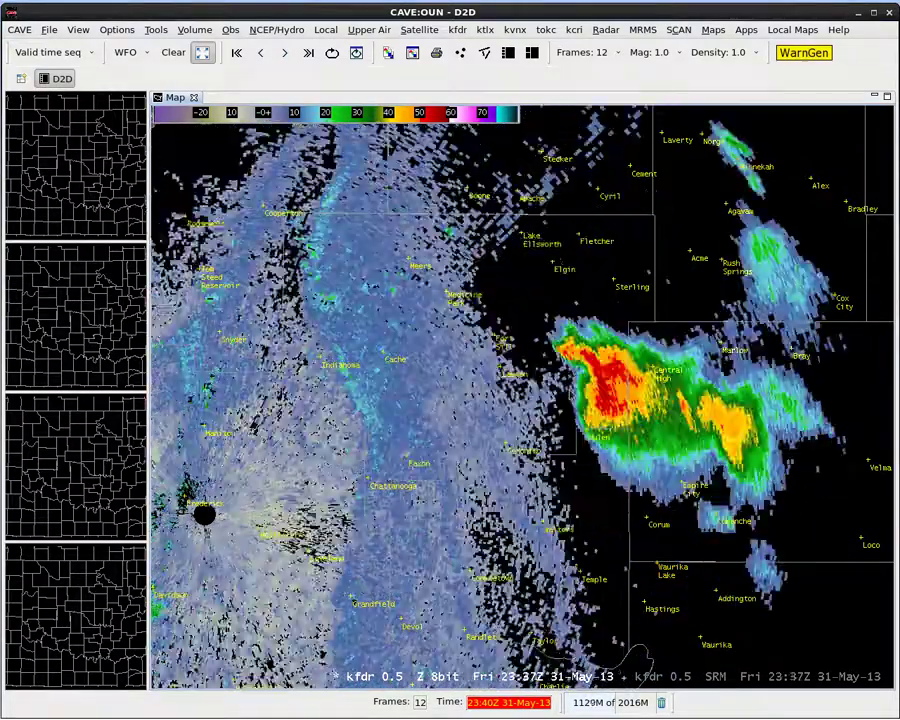
# Step: Start WarnGen and place the storm centroid on the high-reflectivity core northeast of Hulen in the 23:37Z frame
pyautogui.click(805, 53)
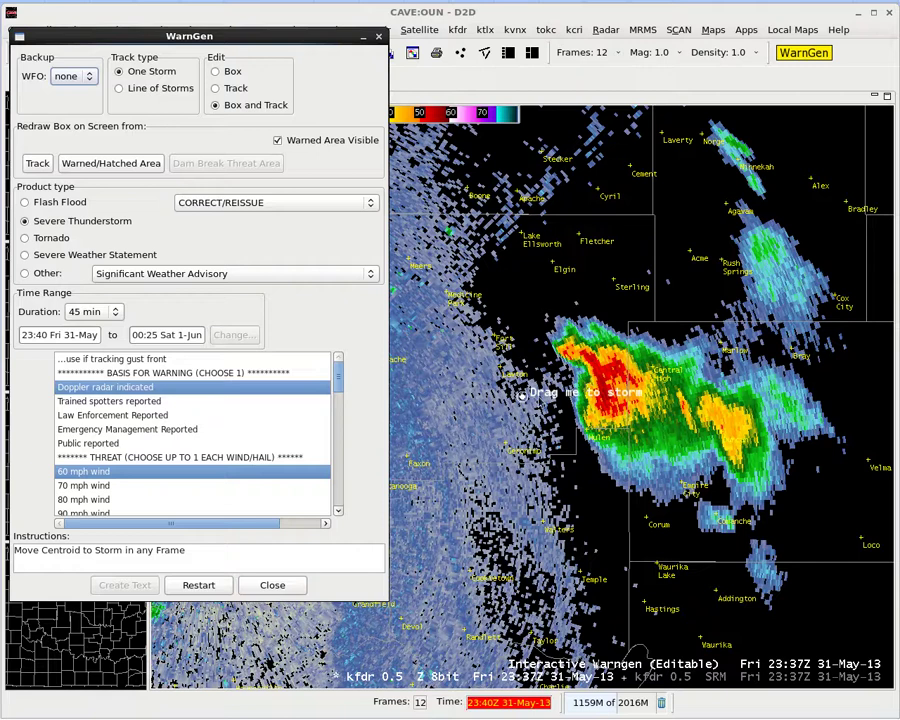
pyautogui.moveTo(522, 393); pyautogui.dragTo(601, 370)
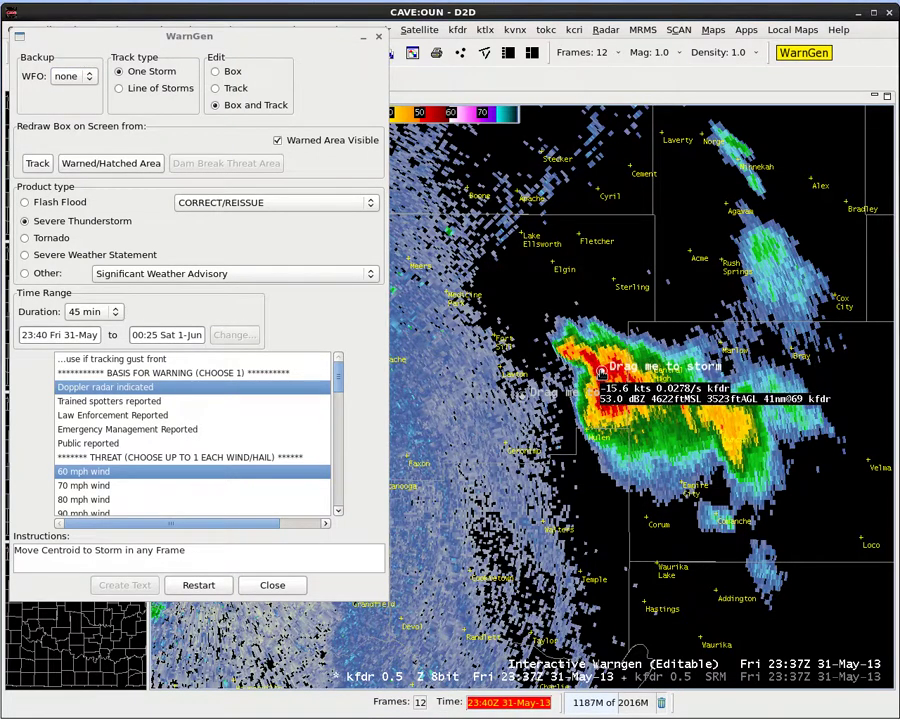
pyautogui.moveTo(601, 370); pyautogui.dragTo(601, 370)
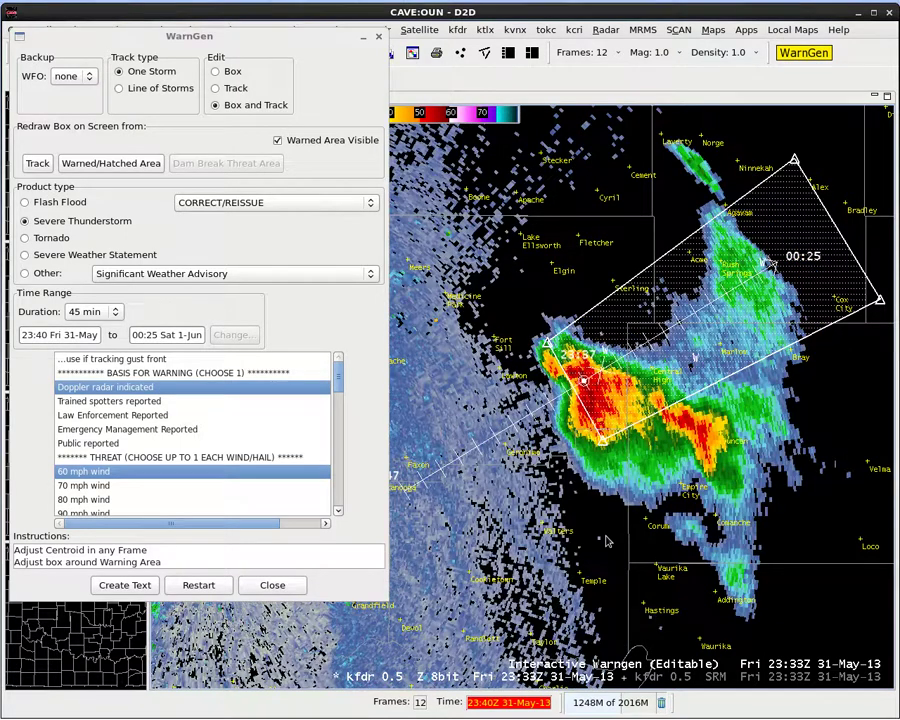
# Step: Adjust the storm centroid in the 23:20Z frame and redraw the warning box from the track
pyautogui.middleClick(535, 414)
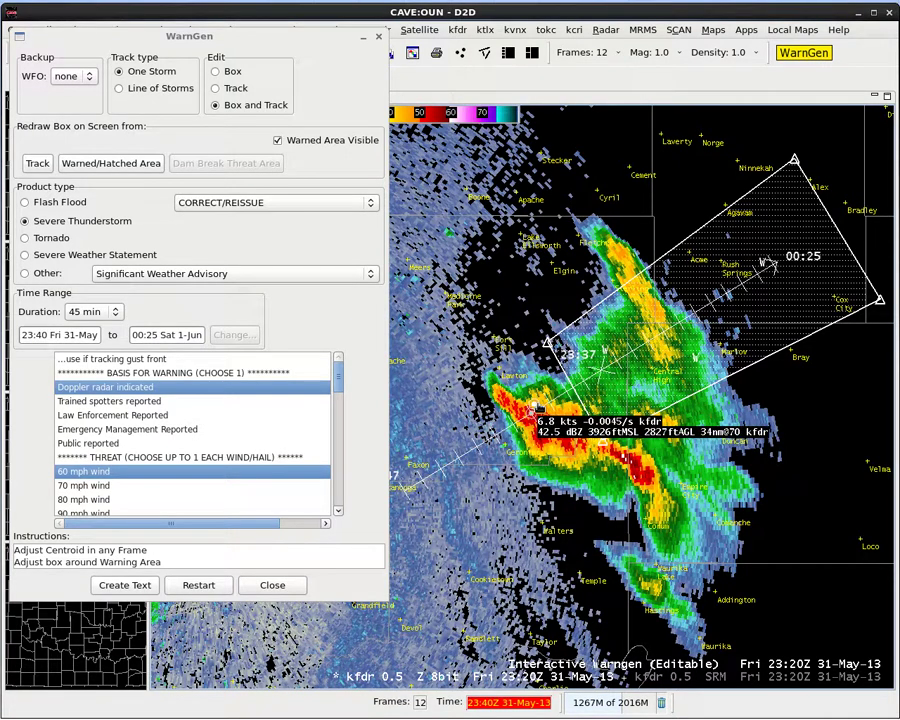
pyautogui.click(538, 409)
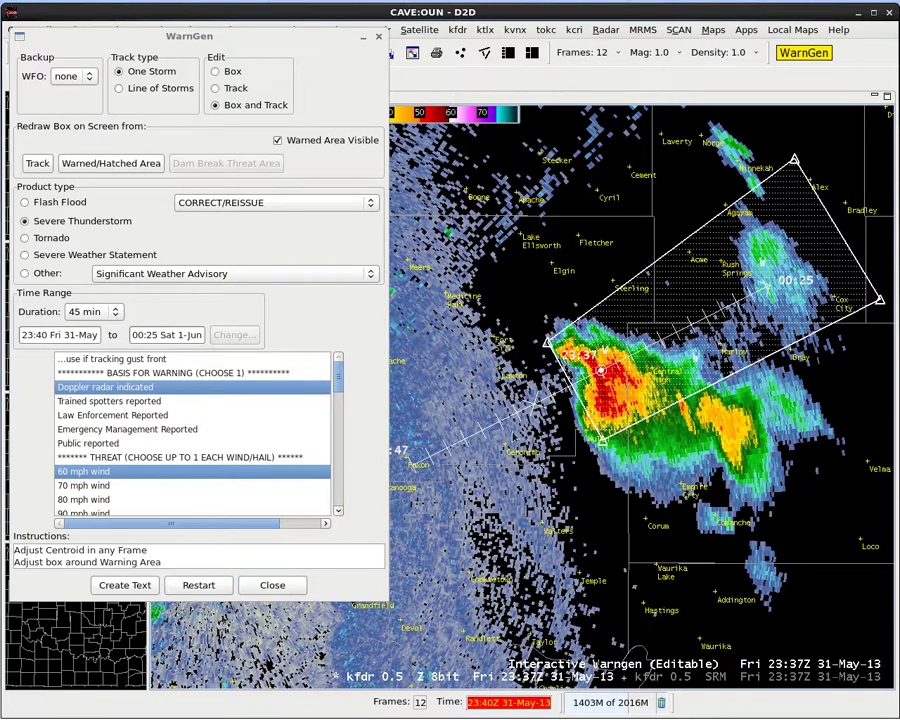
pyautogui.click(36, 166)
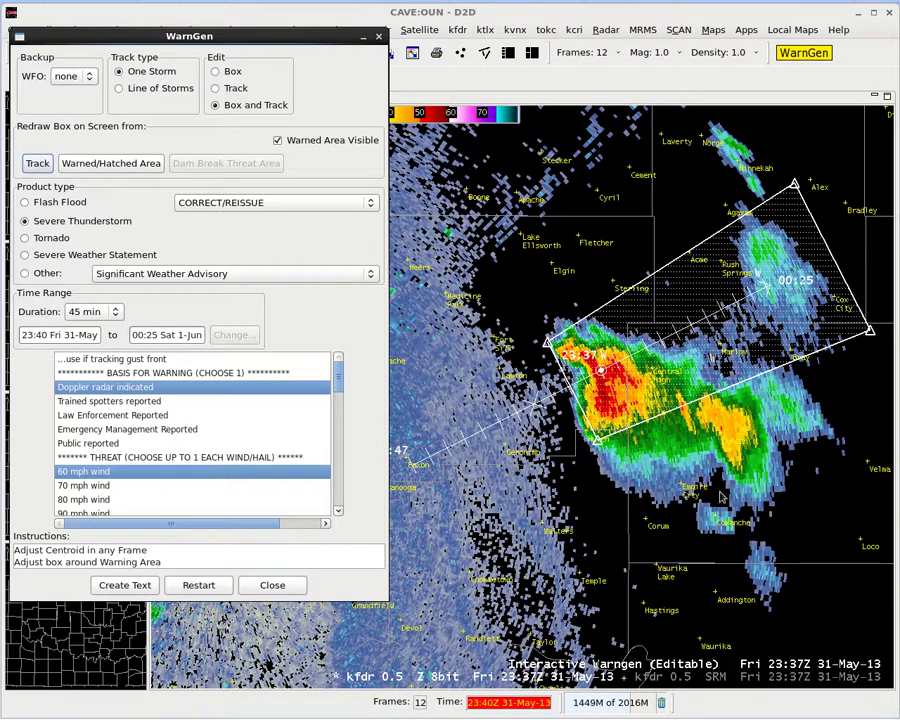
# Step: Move the warning polygon's southwest vertex to just north of Hulen and shift its northwest vertex slightly west
pyautogui.scroll(1, 688, 473)
pyautogui.scroll(2, 688, 473)
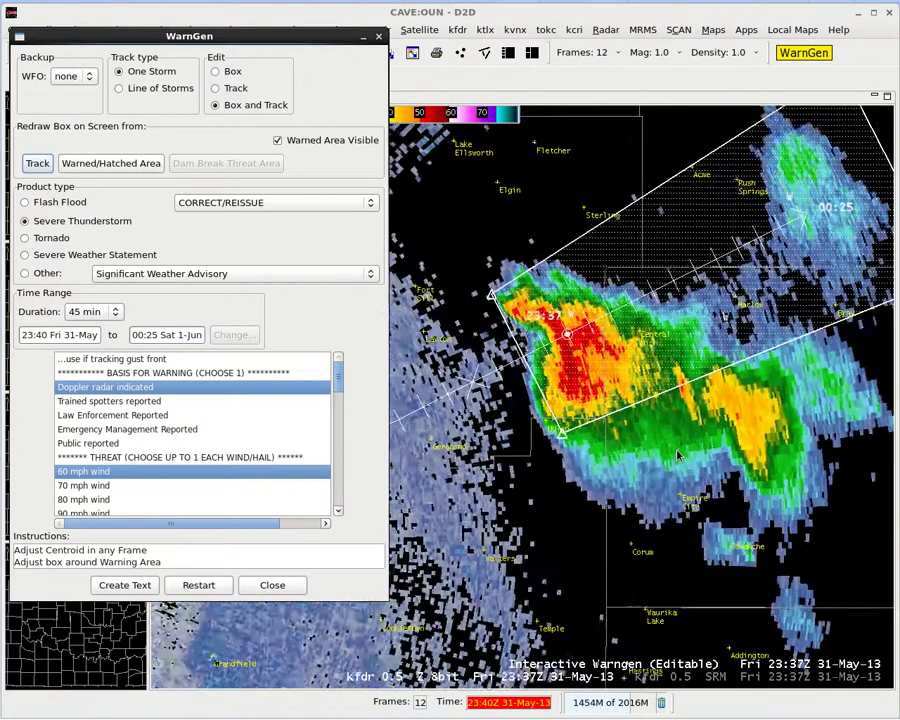
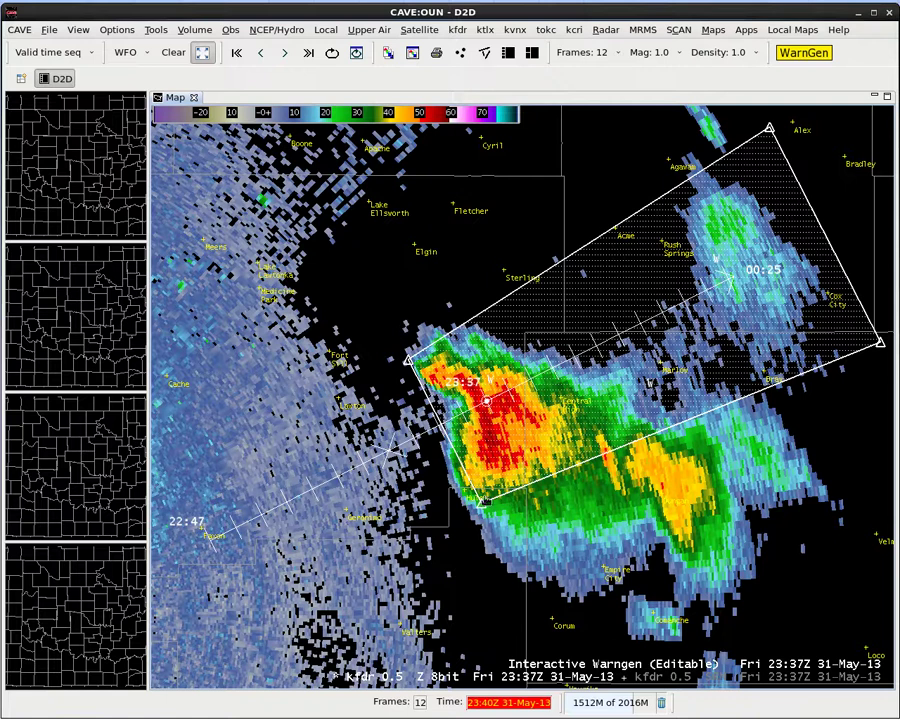
pyautogui.scroll(2, 471, 496)
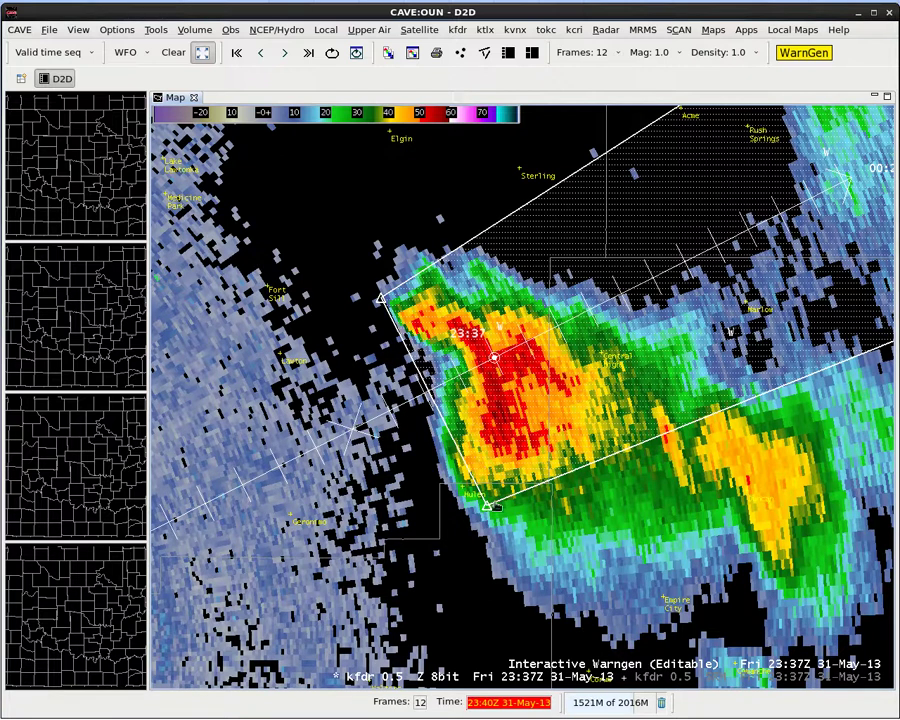
pyautogui.moveTo(488, 510); pyautogui.dragTo(467, 486)
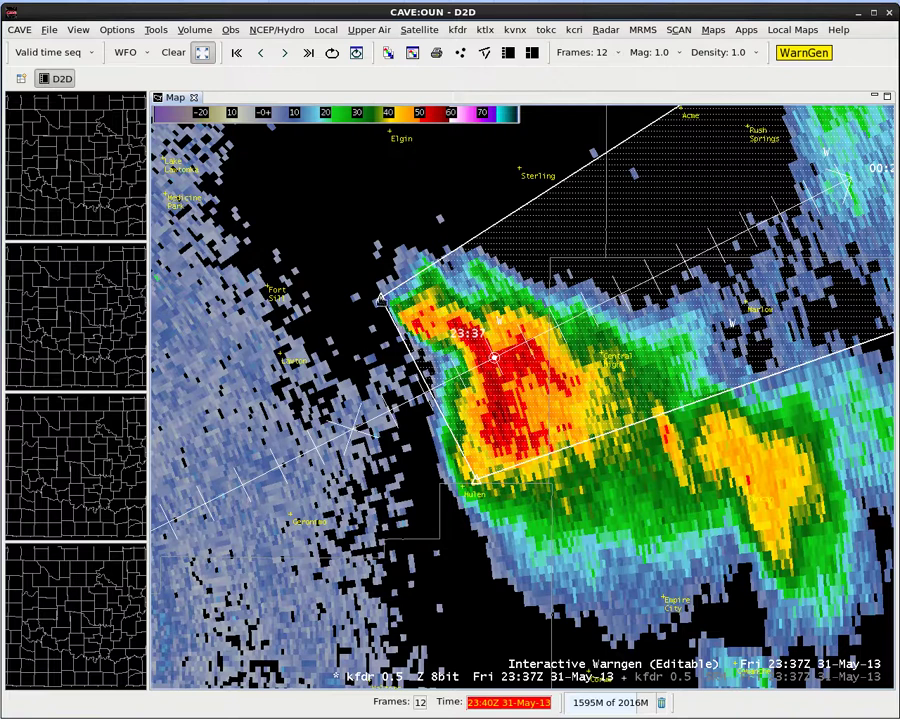
pyautogui.moveTo(382, 298); pyautogui.dragTo(370, 298)
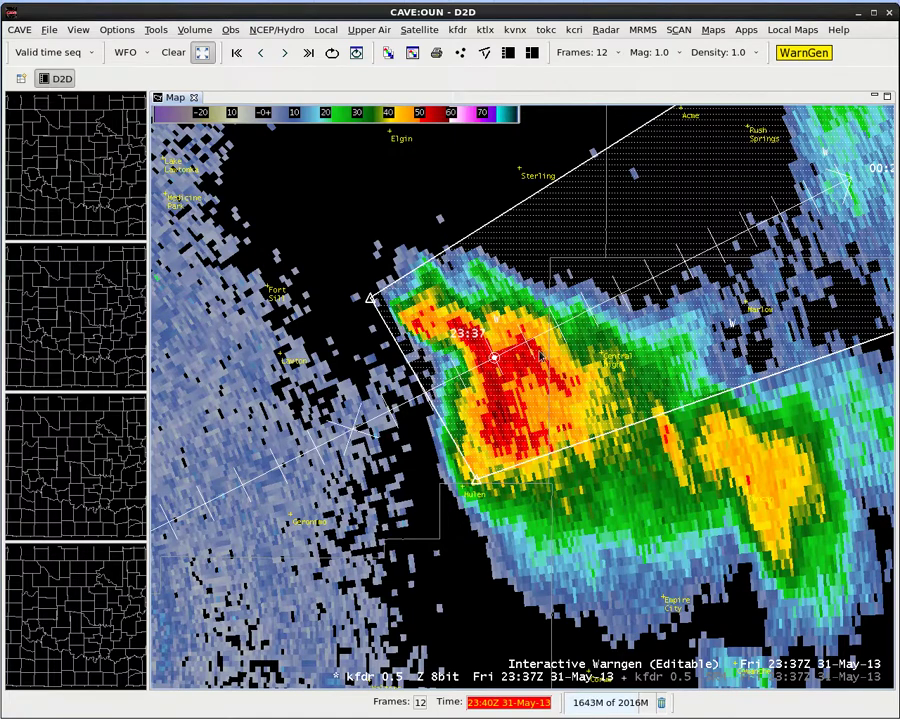
# Step: Step back and forth through the radar frames and check the storm's motion against the whole warning polygon
pyautogui.press('Left')
pyautogui.press('Left')
pyautogui.press('Left')
pyautogui.press('Left')
pyautogui.press('Right')
pyautogui.press('Right')
pyautogui.press('Left')
pyautogui.press('Left')
pyautogui.press('Left')
pyautogui.press('Right')
pyautogui.press('Right')
pyautogui.press('Right')
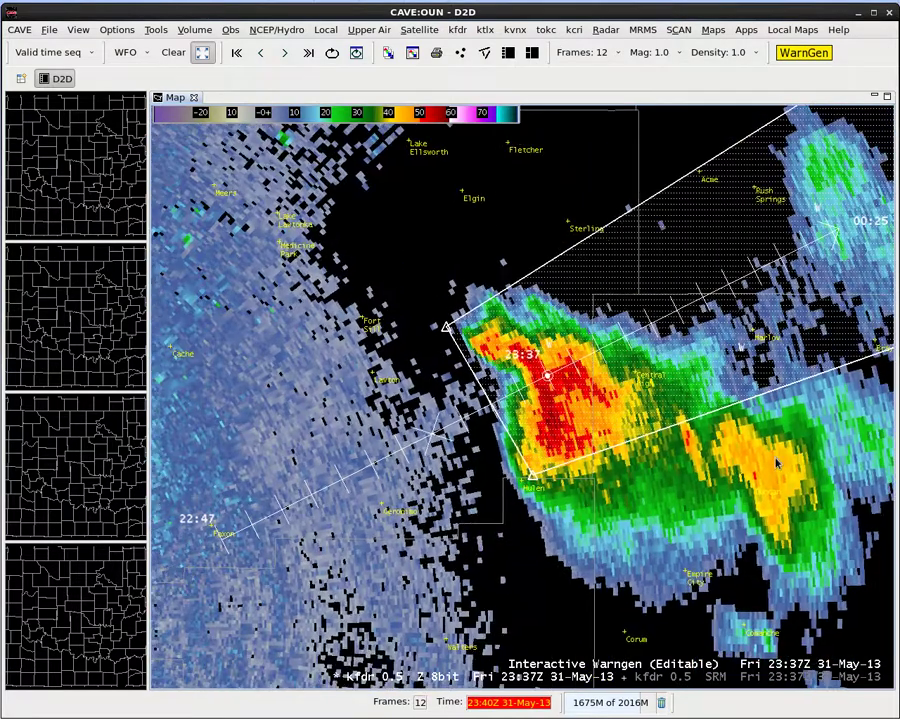
pyautogui.moveTo(778, 462); pyautogui.dragTo(595, 572)
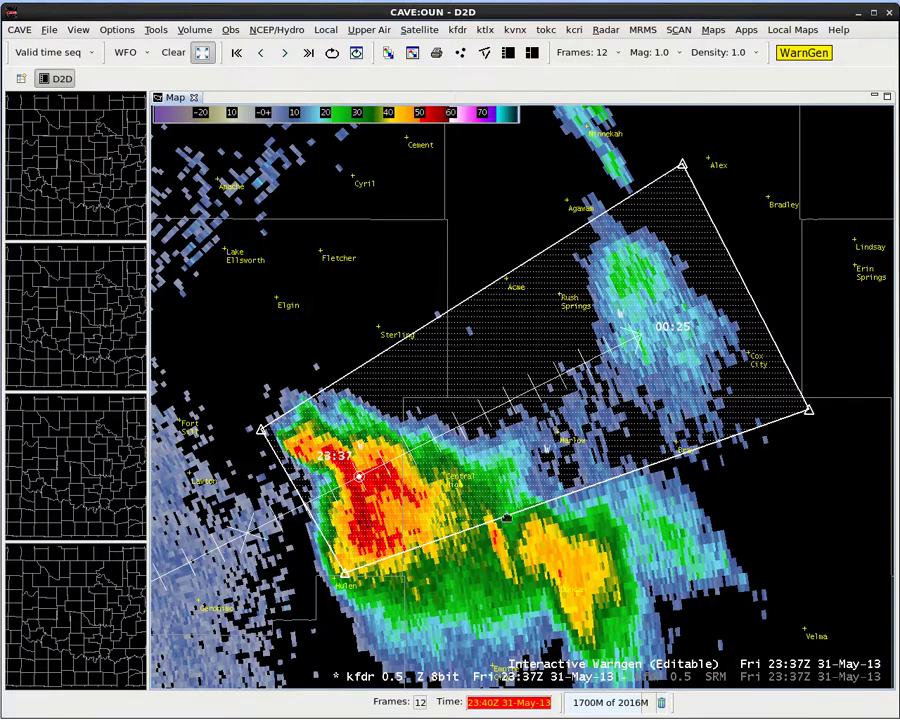
pyautogui.hotkey('ctrl', 'l')
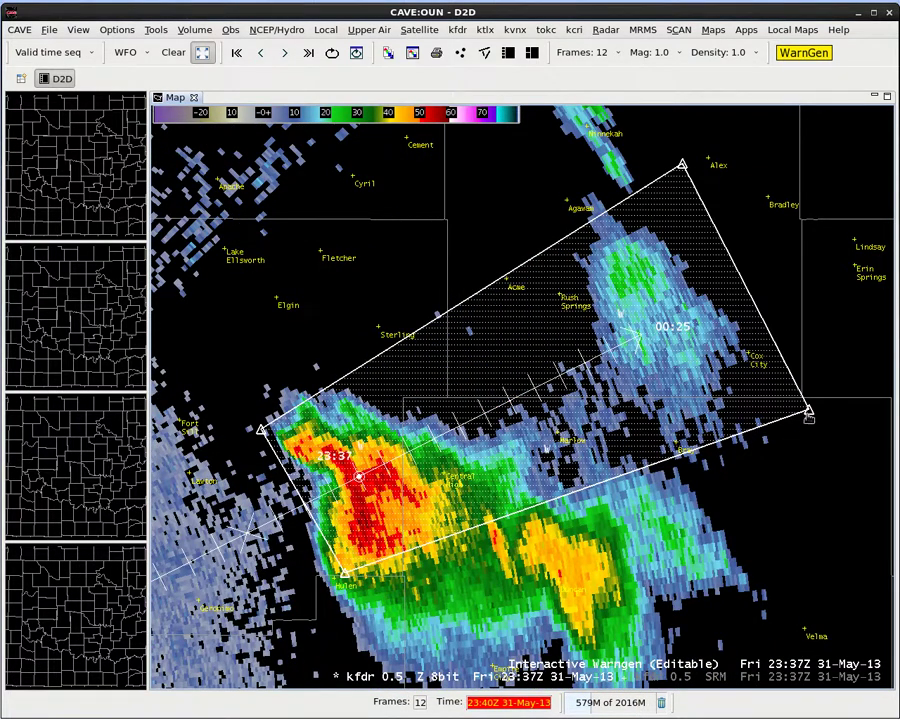
# Step: Shift the warning polygon's southeast vertex slightly south and its southwest vertex near Hulen slightly east
pyautogui.moveTo(809, 415); pyautogui.dragTo(809, 432)
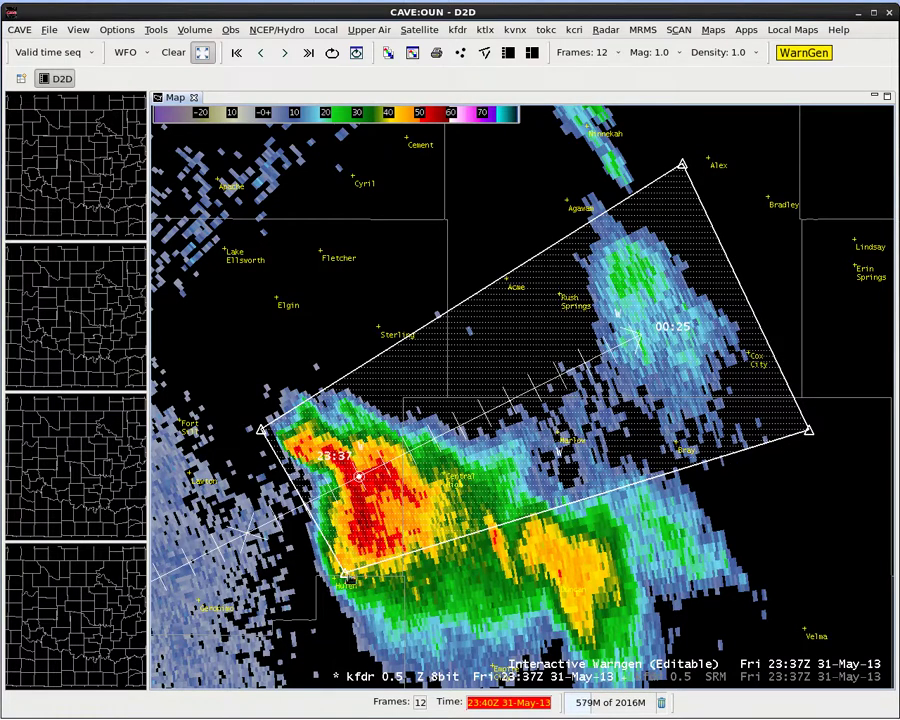
pyautogui.moveTo(344, 577); pyautogui.dragTo(370, 582)
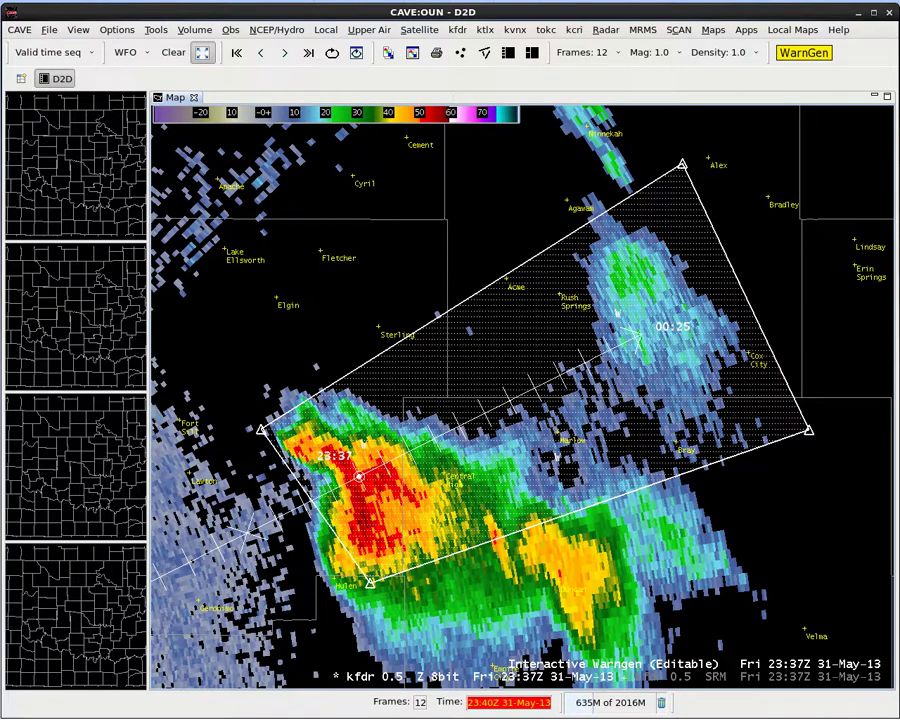
# Step: Keep Severe Thunderstorm as the product type in WarnGen and set the hail threat to Two Inch hail (2")
pyautogui.moveTo(20, 92); pyautogui.dragTo(293, 93)
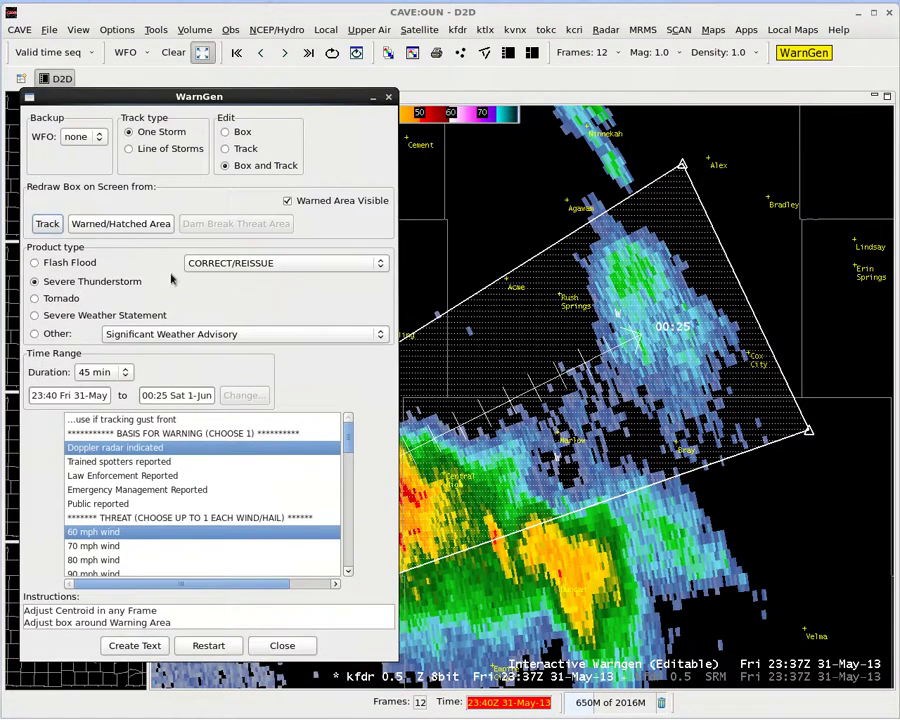
pyautogui.click(84, 284)
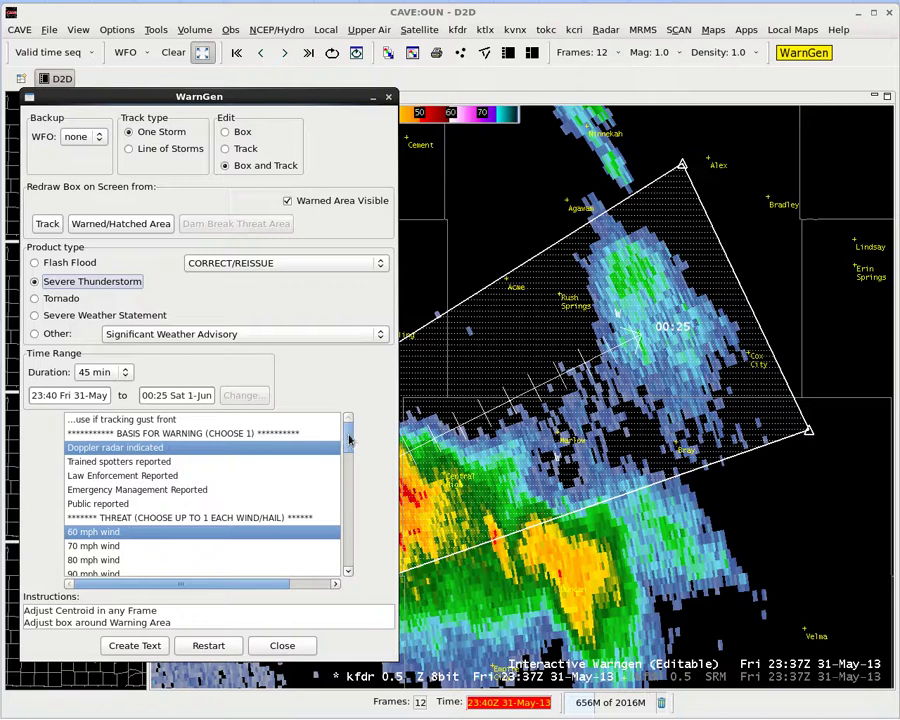
pyautogui.moveTo(349, 440); pyautogui.dragTo(349, 456)
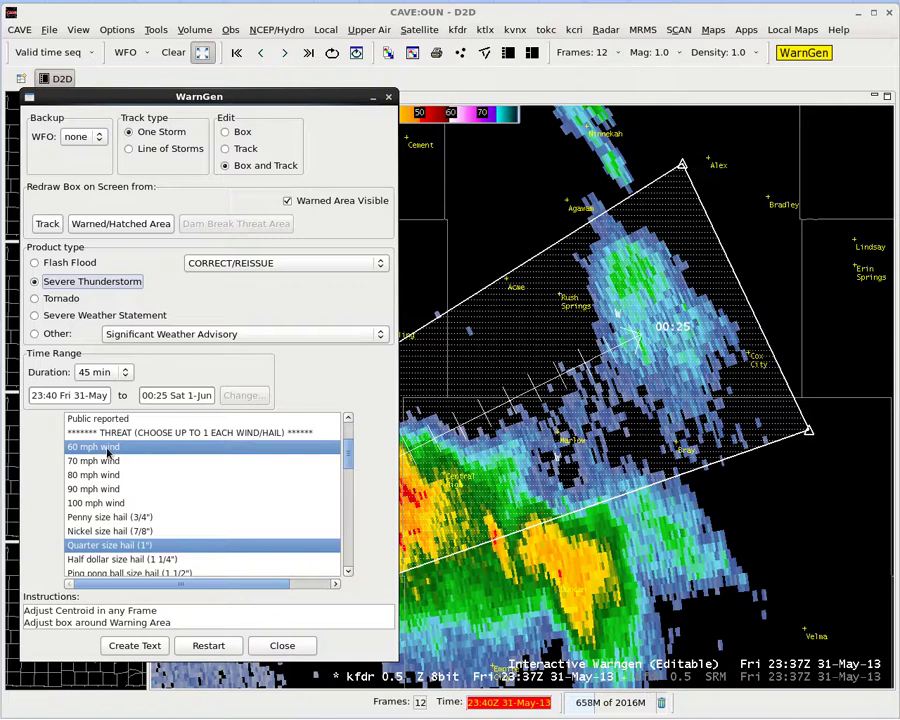
pyautogui.scroll(-1, 349, 464)
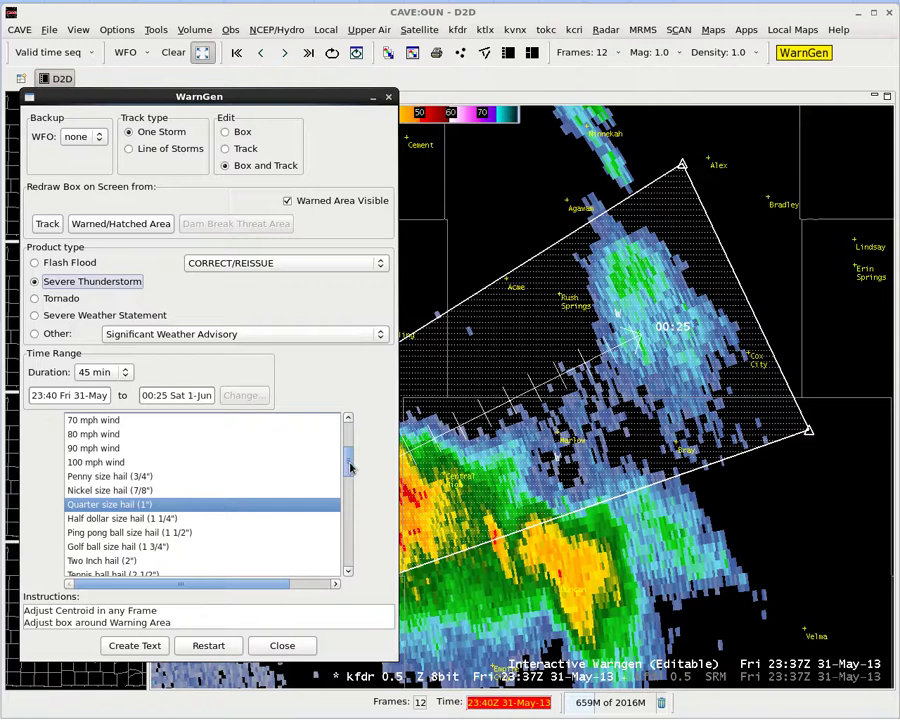
pyautogui.moveTo(348, 466); pyautogui.dragTo(350, 474)
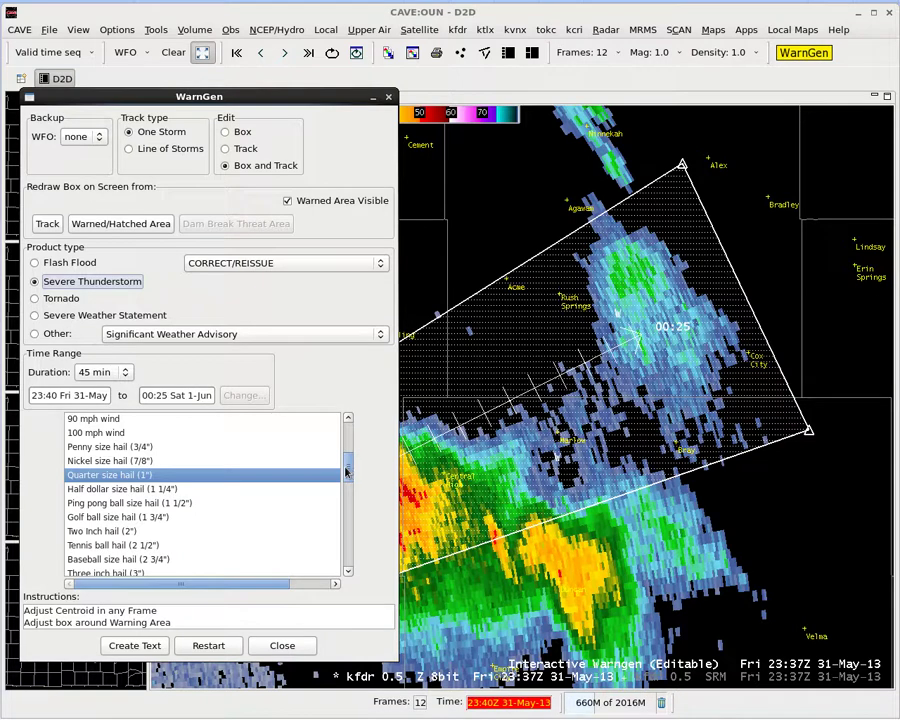
pyautogui.moveTo(350, 469); pyautogui.dragTo(353, 476)
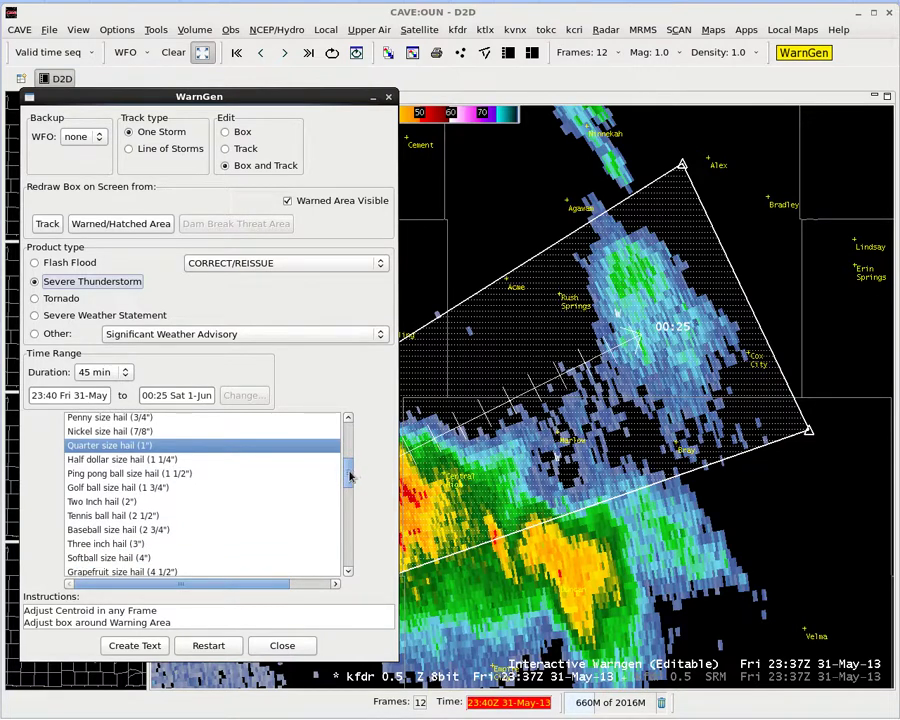
pyautogui.click(188, 502)
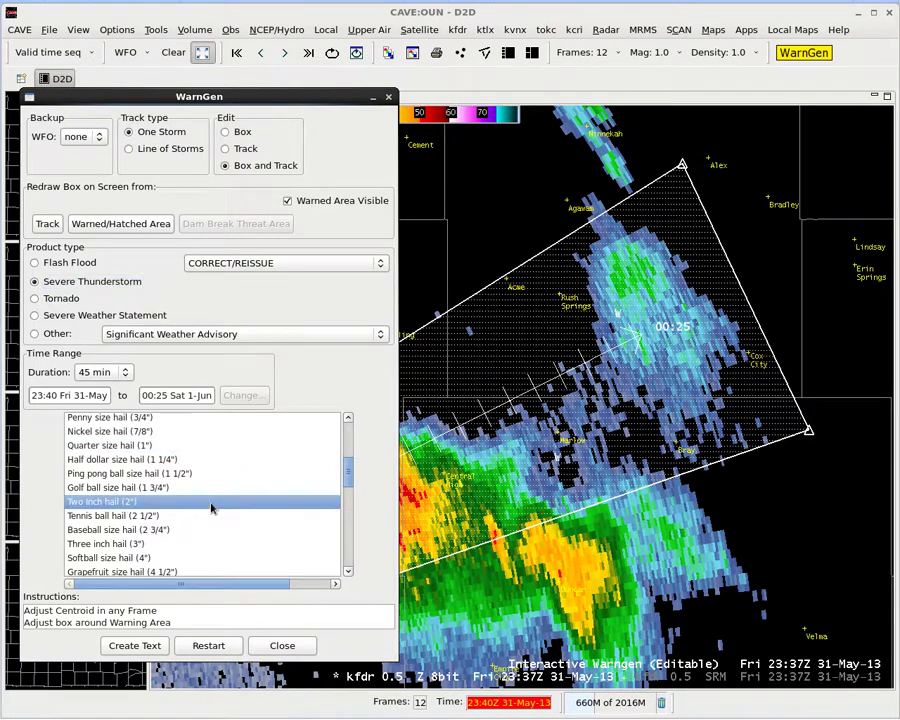
# Step: Replace the generic threat call to action with "(E) This is a dangerous storm (Large DESTRUCTIVE Hail)" and review the remaining options
pyautogui.moveTo(348, 477); pyautogui.dragTo(338, 514)
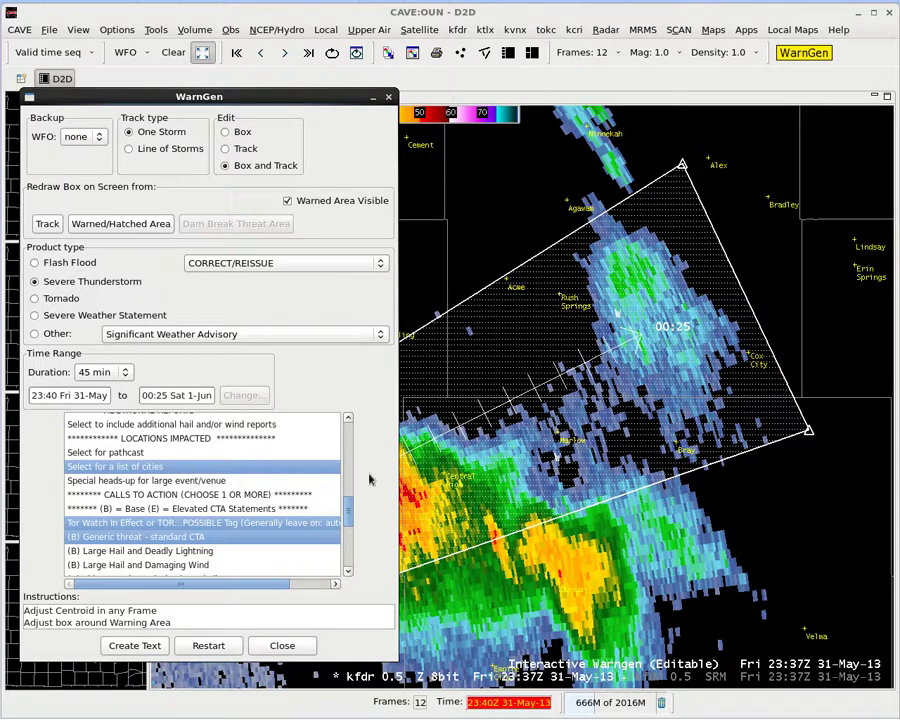
pyautogui.scroll(-2, 349, 512)
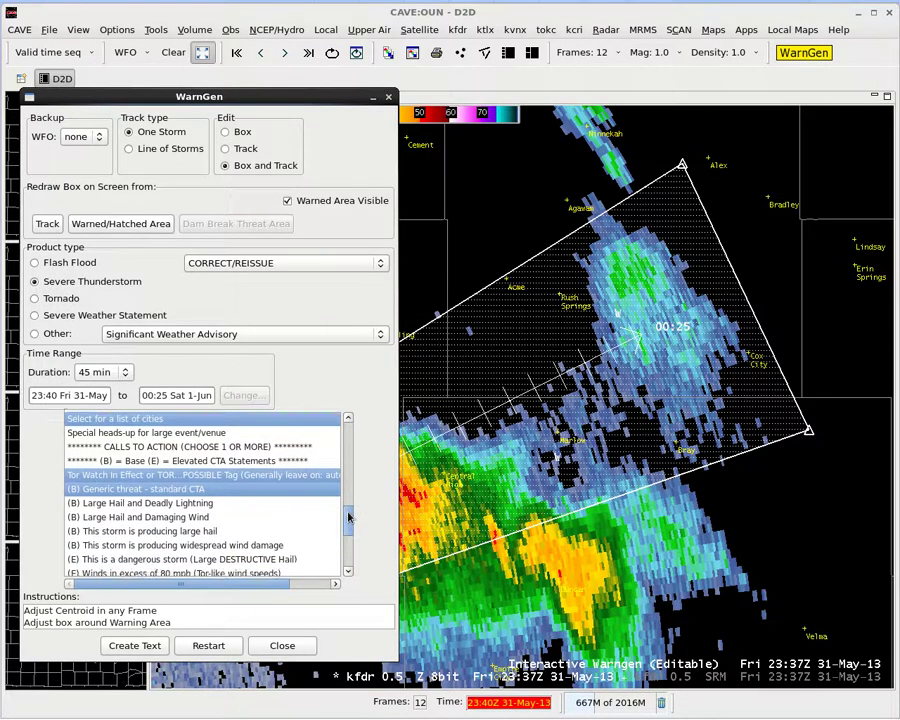
pyautogui.moveTo(349, 516); pyautogui.dragTo(349, 522)
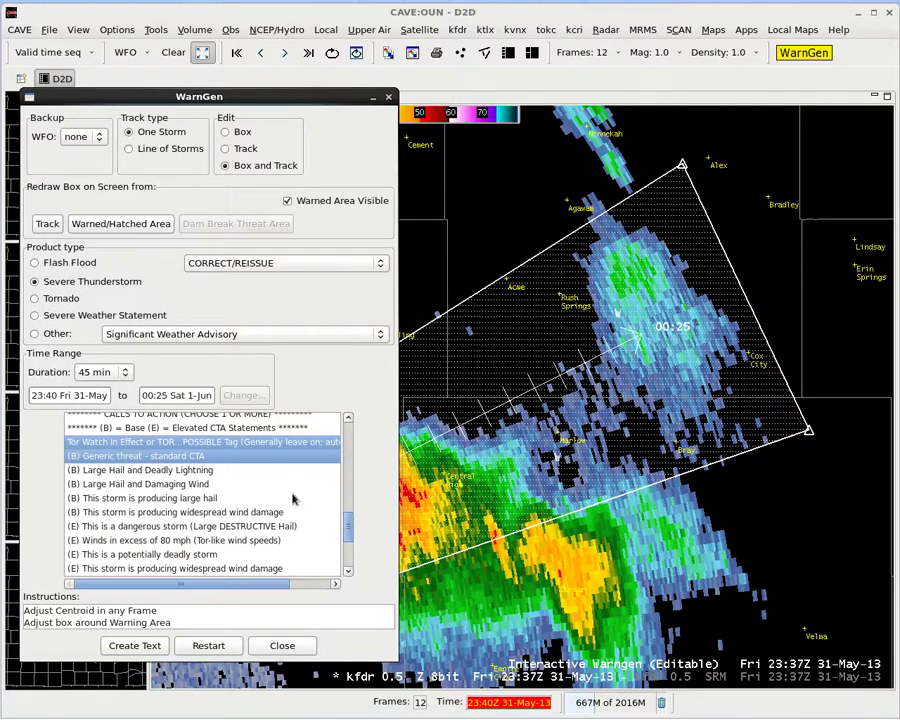
pyautogui.click(211, 458)
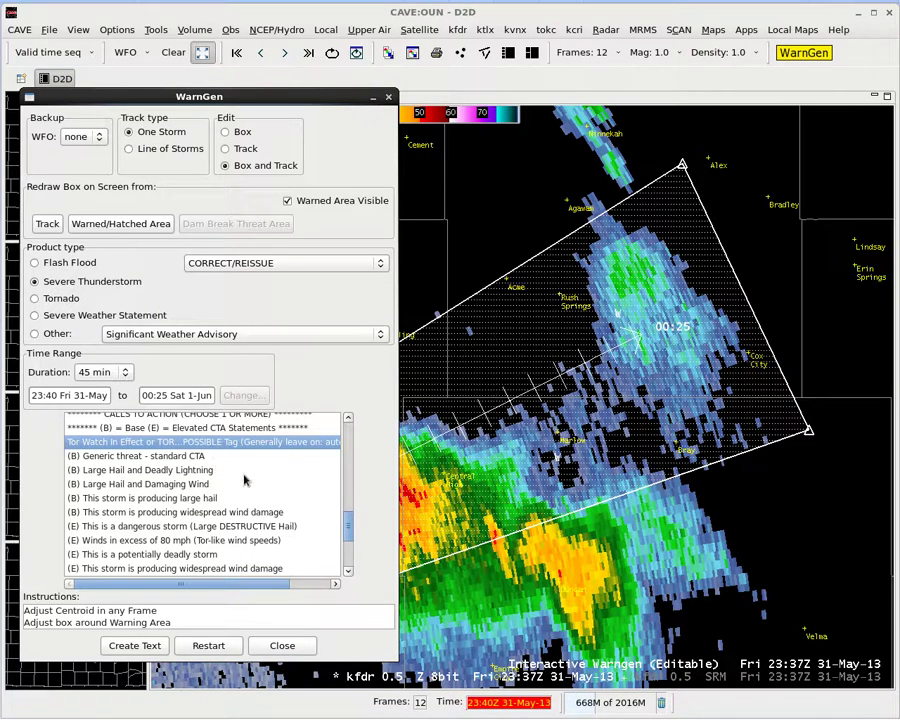
pyautogui.click(251, 530)
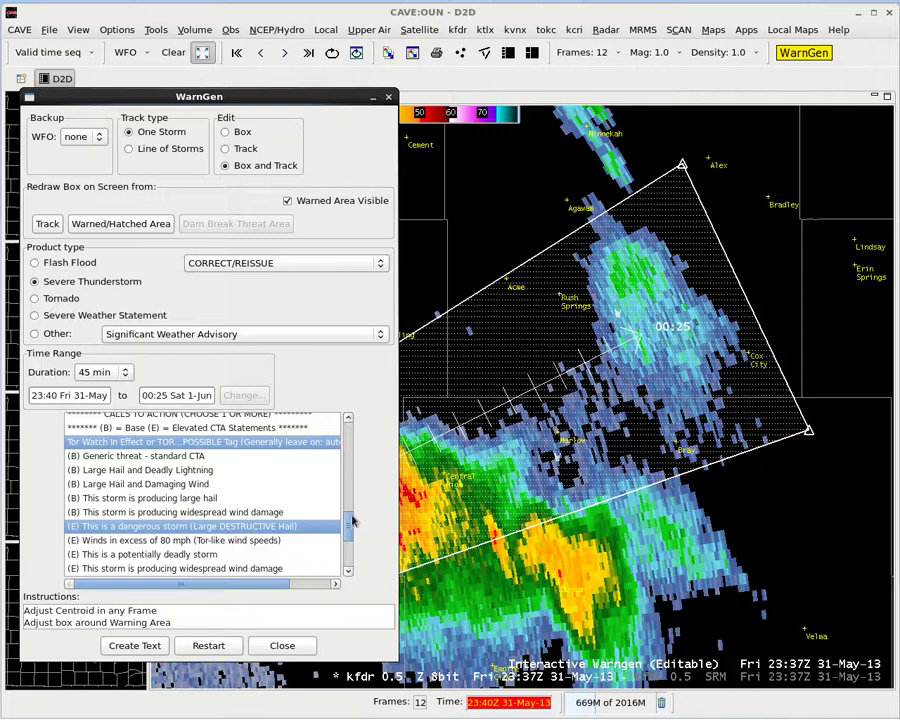
pyautogui.scroll(-2, 351, 537)
pyautogui.moveTo(351, 537); pyautogui.dragTo(351, 542)
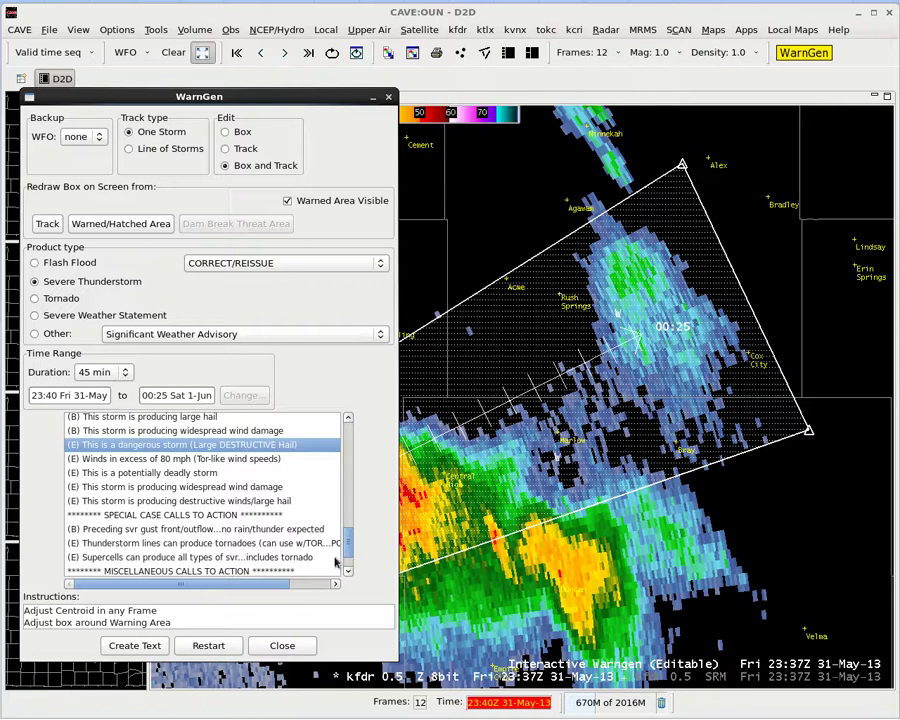
pyautogui.scroll(-1, 351, 545)
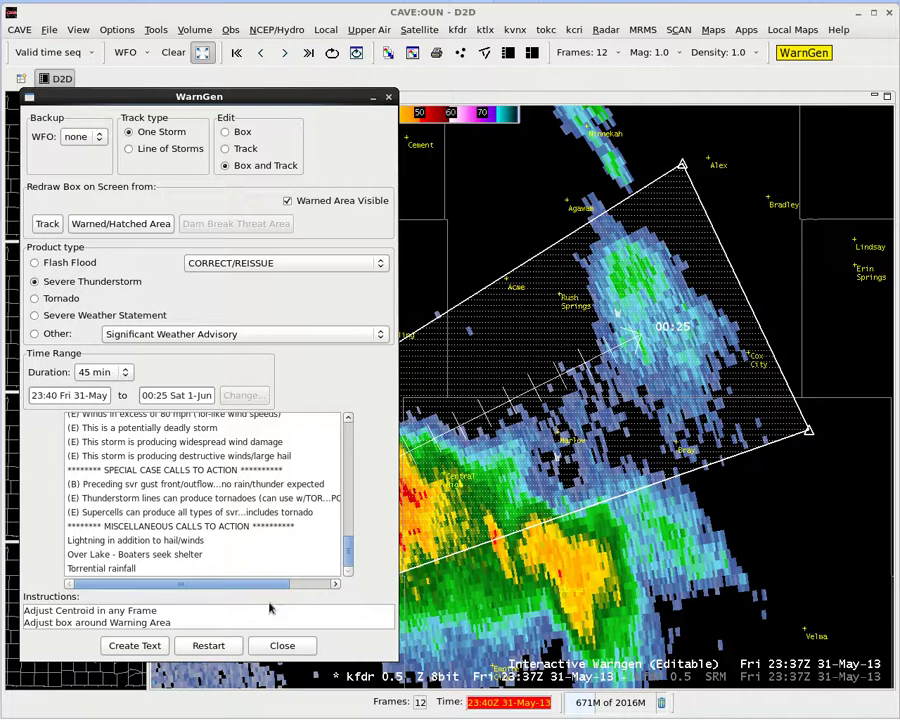
# Step: Create the warning text and accept the AWIPS header block as filled in
pyautogui.click(128, 647)
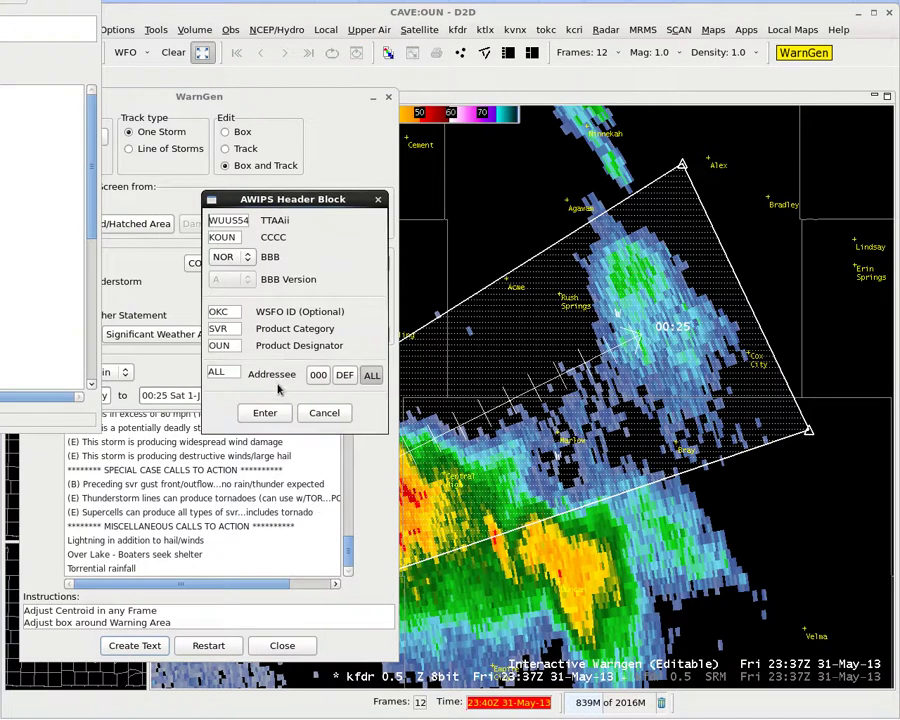
pyautogui.click(266, 415)
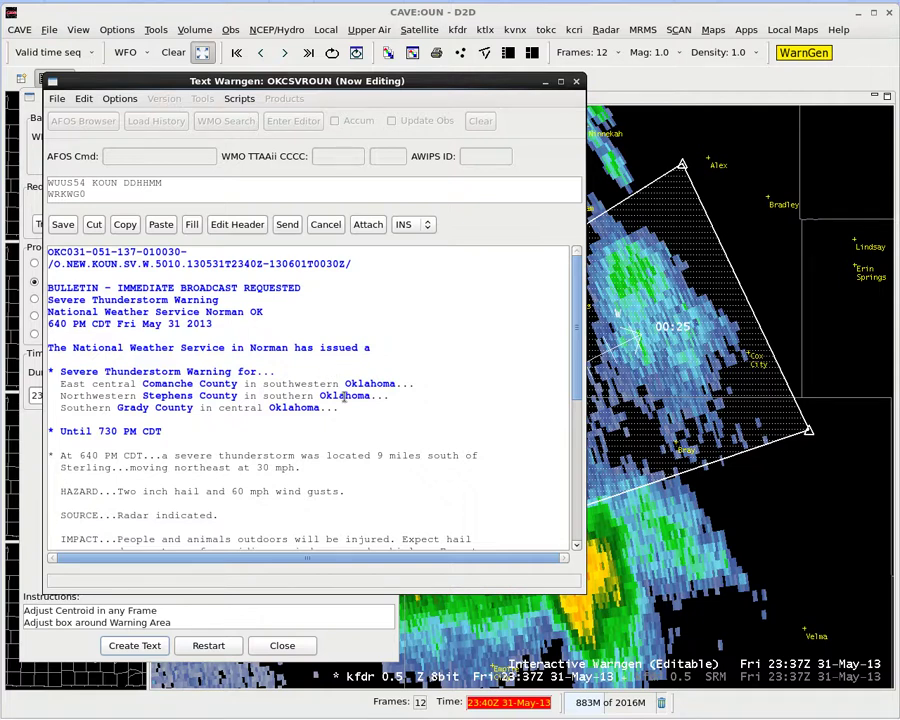
# Step: Review the top of the warning text, checking the VTEC line's action code, event number, start and end times, and the issuance time
pyautogui.scroll(-1, 344, 395)
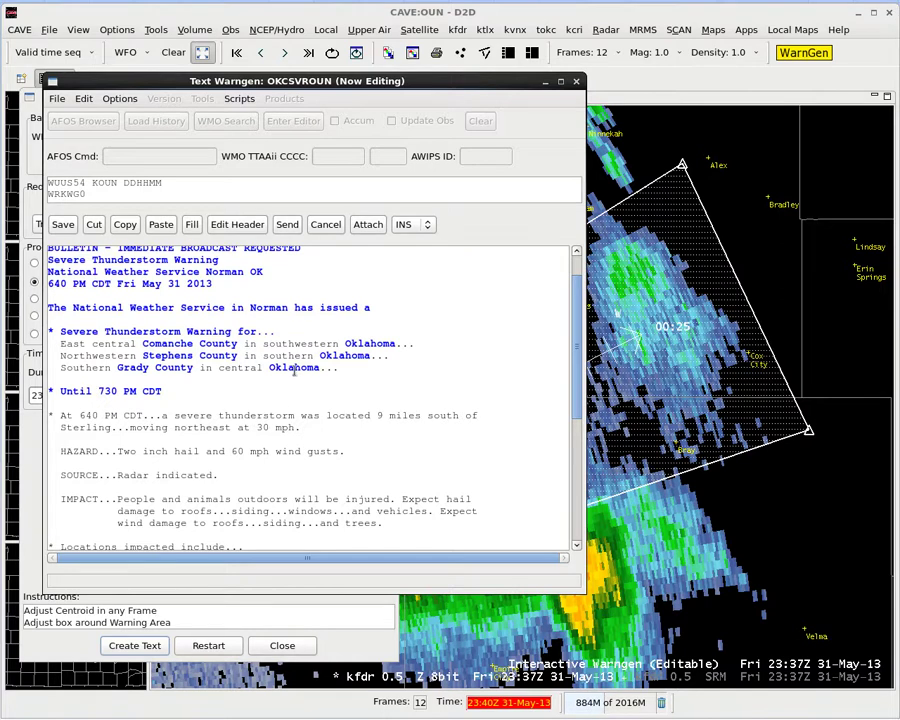
pyautogui.scroll(1, 248, 362)
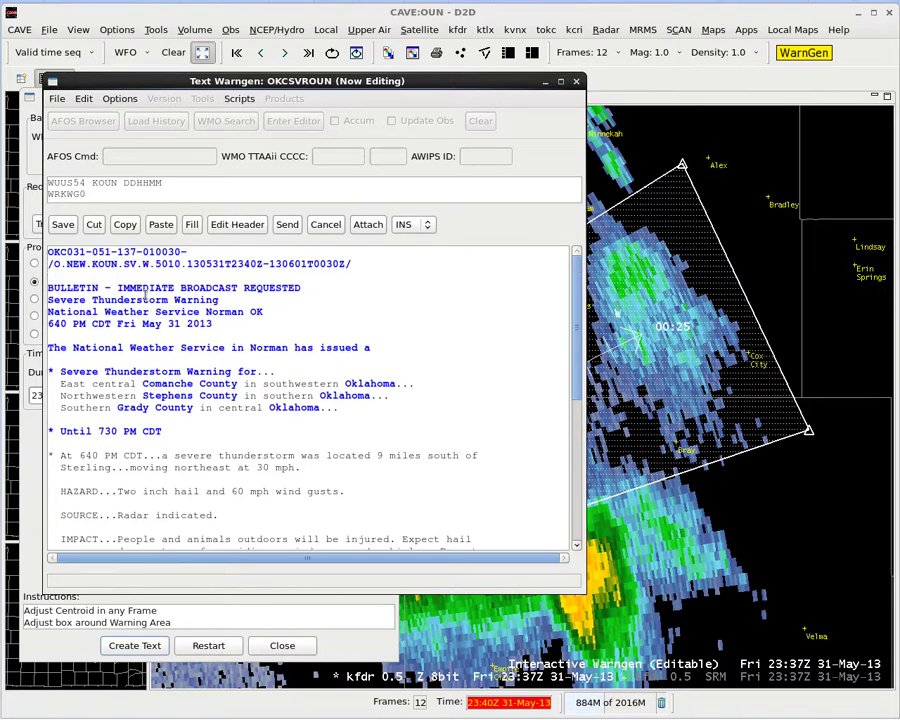
pyautogui.moveTo(359, 263); pyautogui.dragTo(47, 263)
pyautogui.click(181, 263)
pyautogui.moveTo(155, 264); pyautogui.dragTo(181, 264)
pyautogui.click(187, 264)
pyautogui.moveTo(155, 264); pyautogui.dragTo(181, 264)
pyautogui.click(249, 264)
pyautogui.click(321, 264)
pyautogui.click(161, 324)
# Step: Read through the warning's hazard, impact, locations and precautionary statements and its hail and wind tags, comparing the text with the polygon
pyautogui.scroll(-1, 272, 441)
pyautogui.scroll(-1, 272, 441)
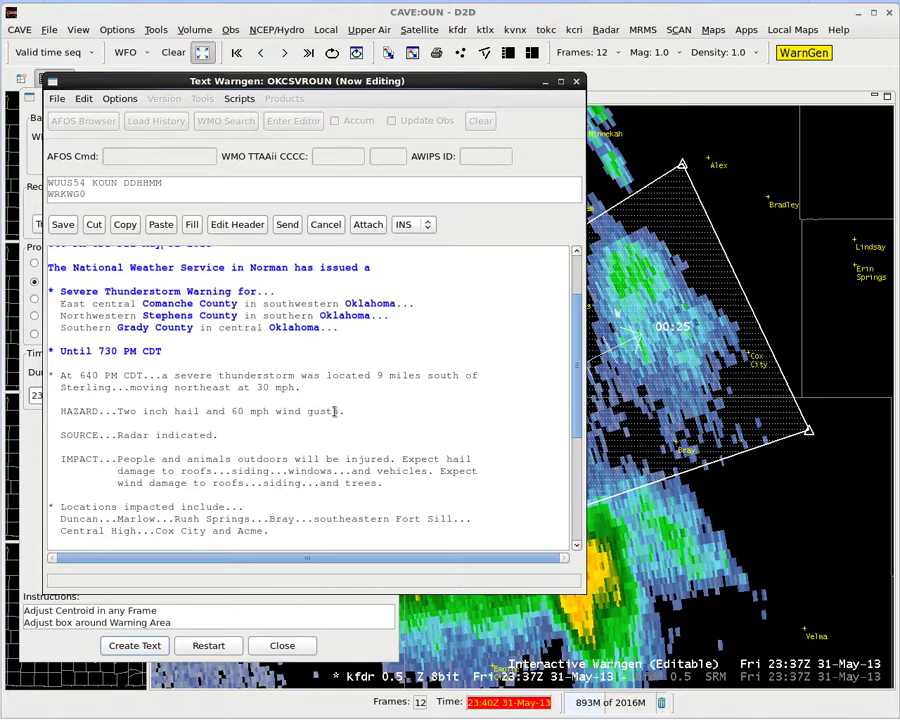
pyautogui.scroll(-3, 335, 415)
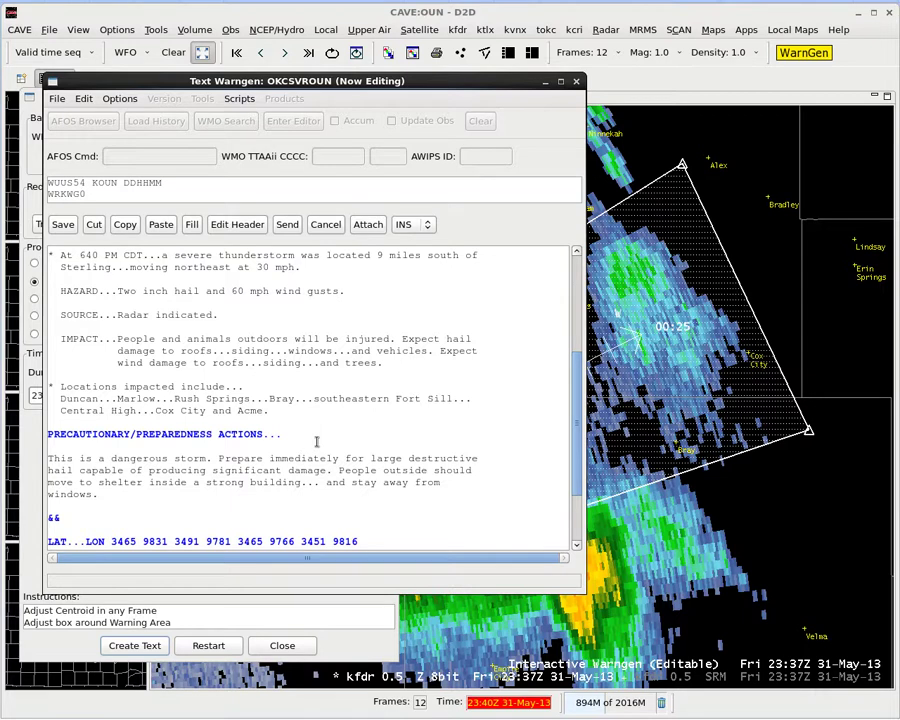
pyautogui.scroll(-3, 316, 441)
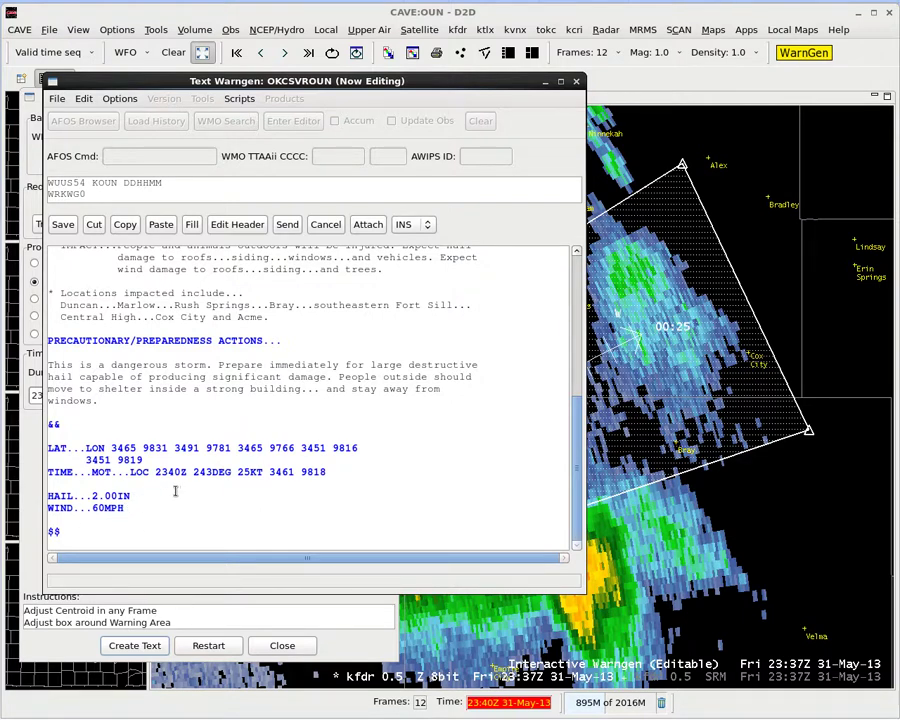
pyautogui.scroll(3, 120, 345)
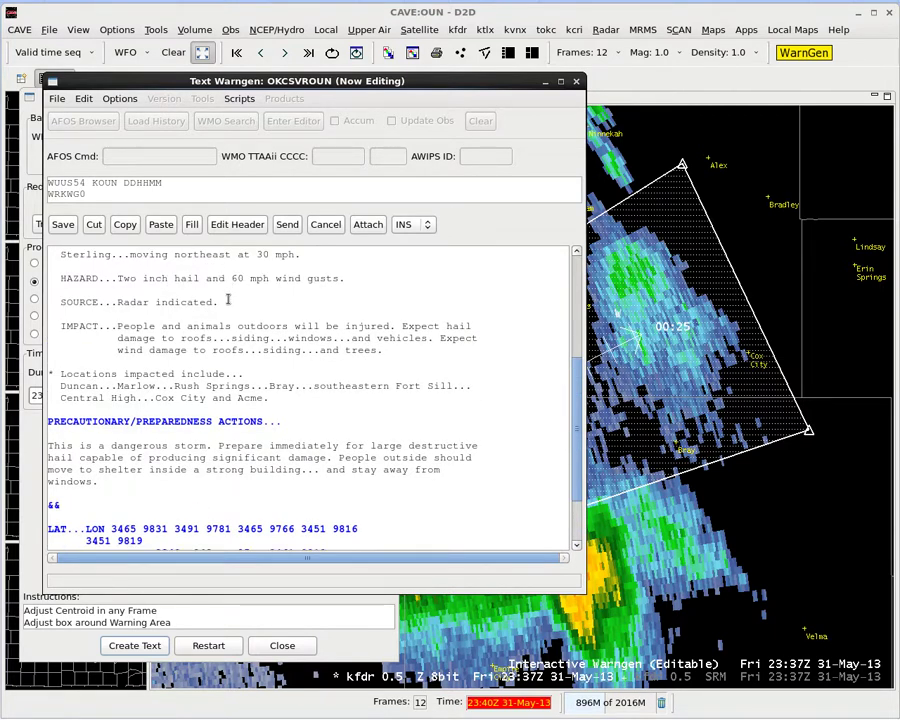
pyautogui.scroll(-3, 200, 400)
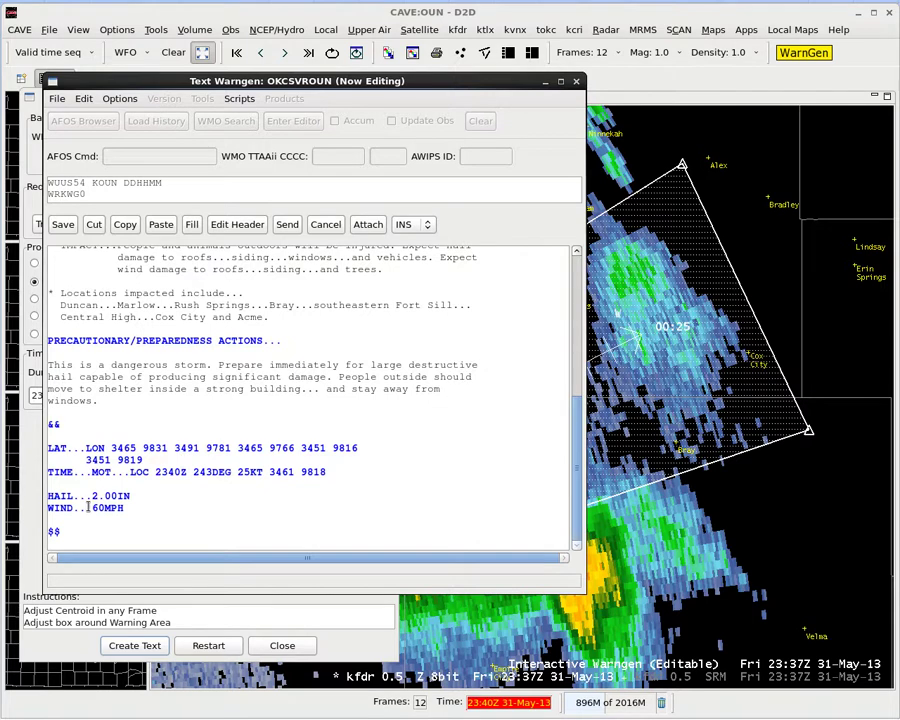
pyautogui.scroll(1, 164, 452)
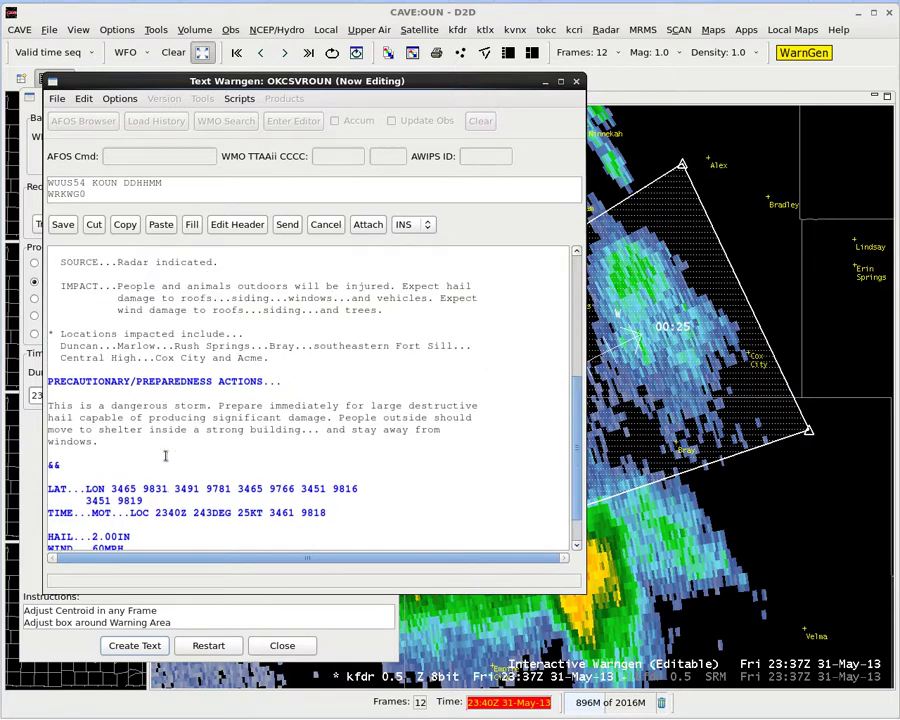
pyautogui.scroll(1, 166, 456)
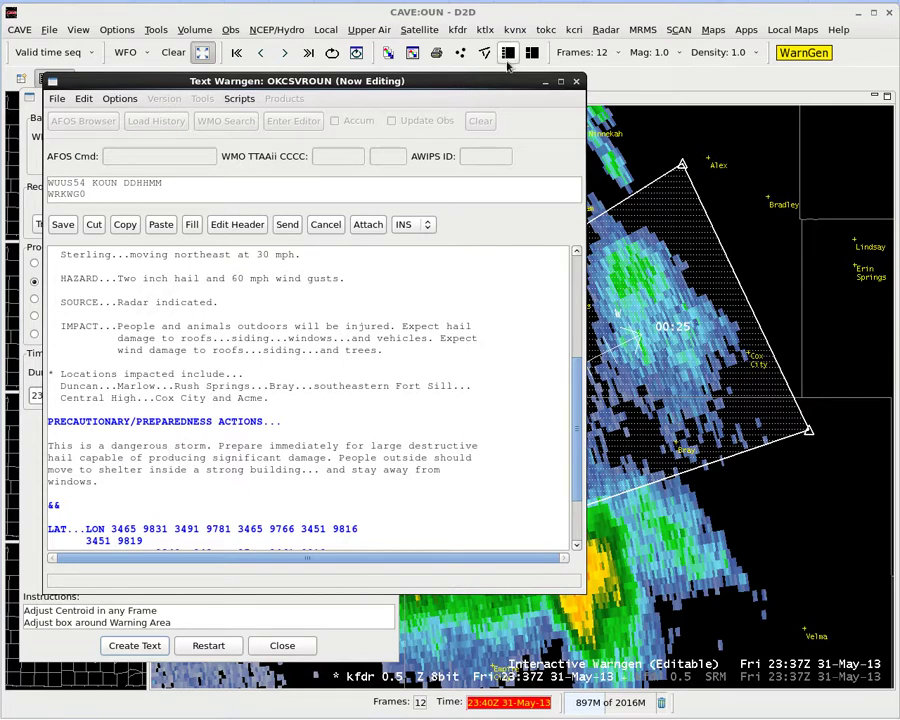
pyautogui.moveTo(511, 81); pyautogui.dragTo(451, 73)
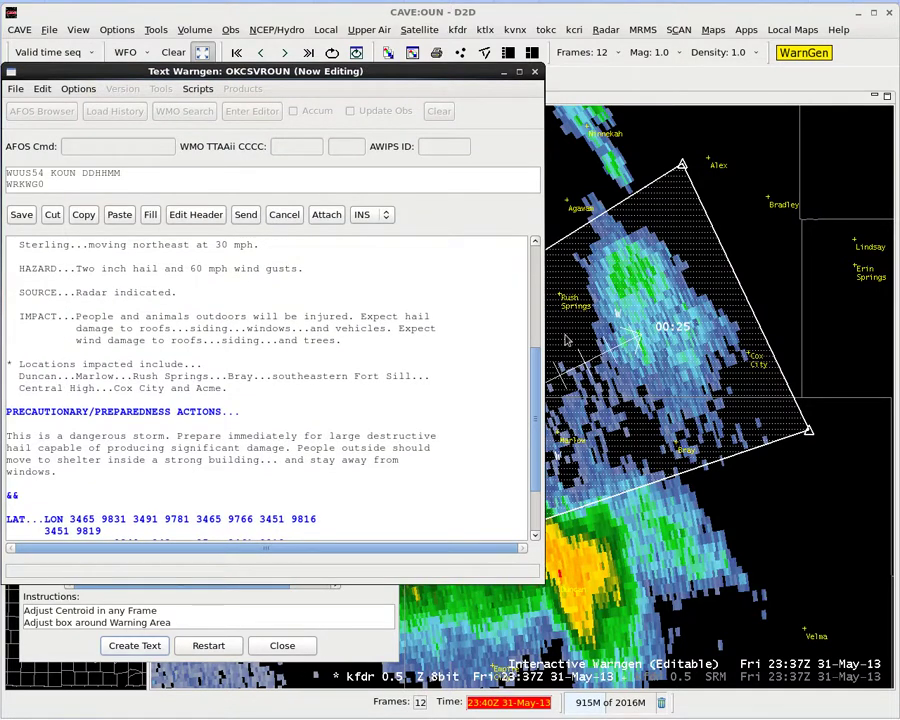
pyautogui.scroll(-2, 540, 435)
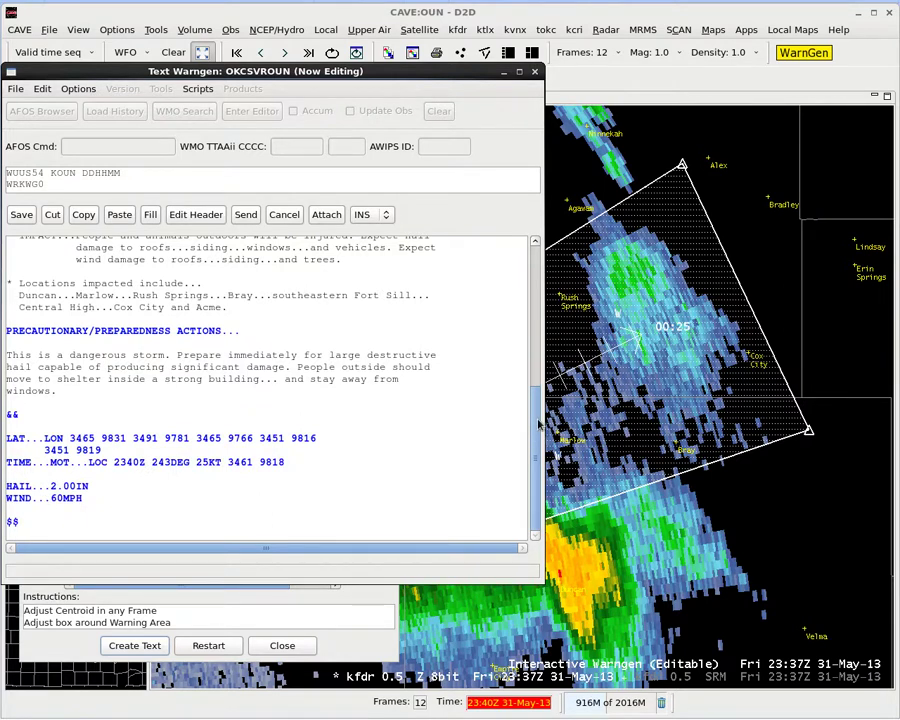
# Step: Send the severe thunderstorm warning, going ahead despite the QC problem, and acknowledge the expiration notice
pyautogui.click(245, 218)
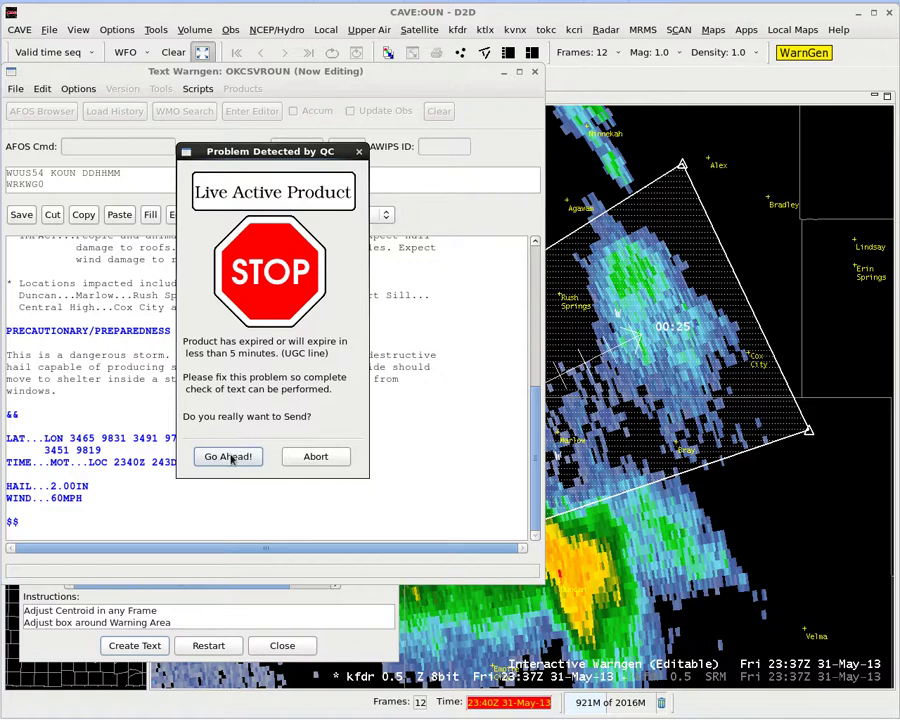
pyautogui.click(229, 457)
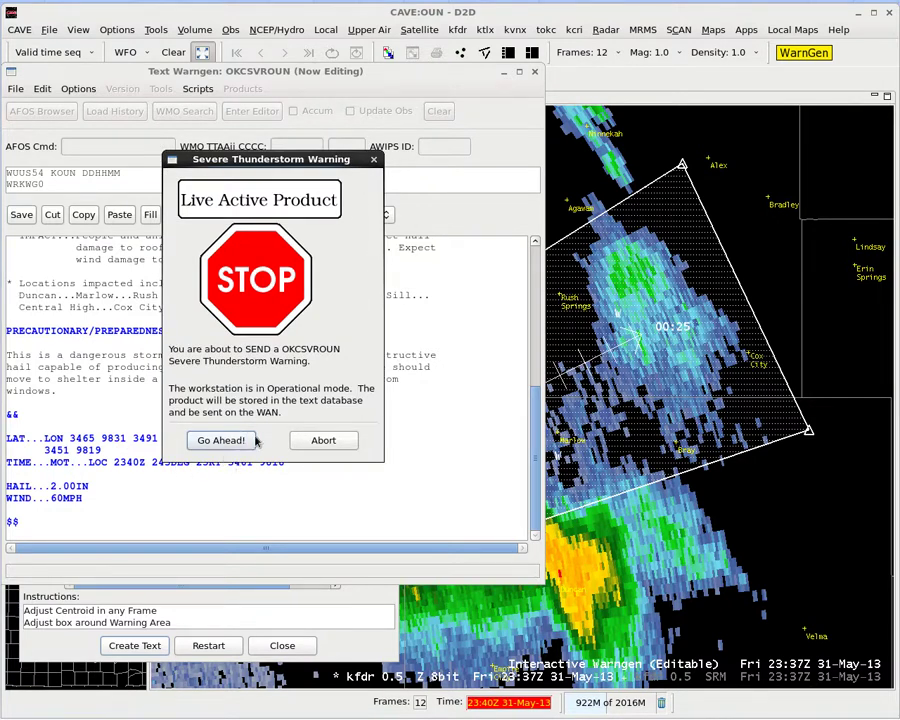
pyautogui.click(238, 439)
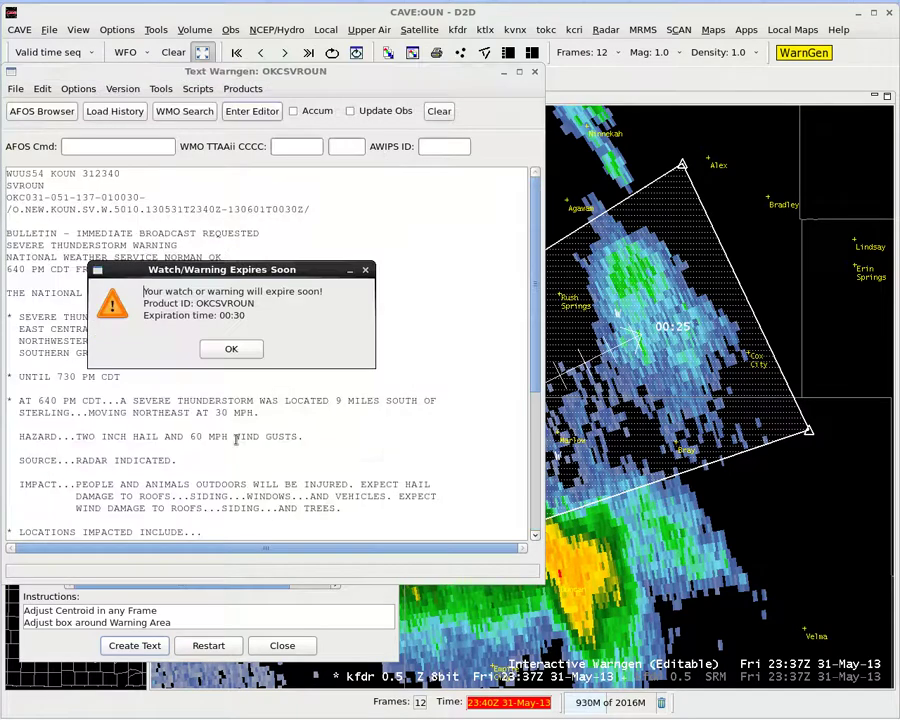
pyautogui.click(231, 355)
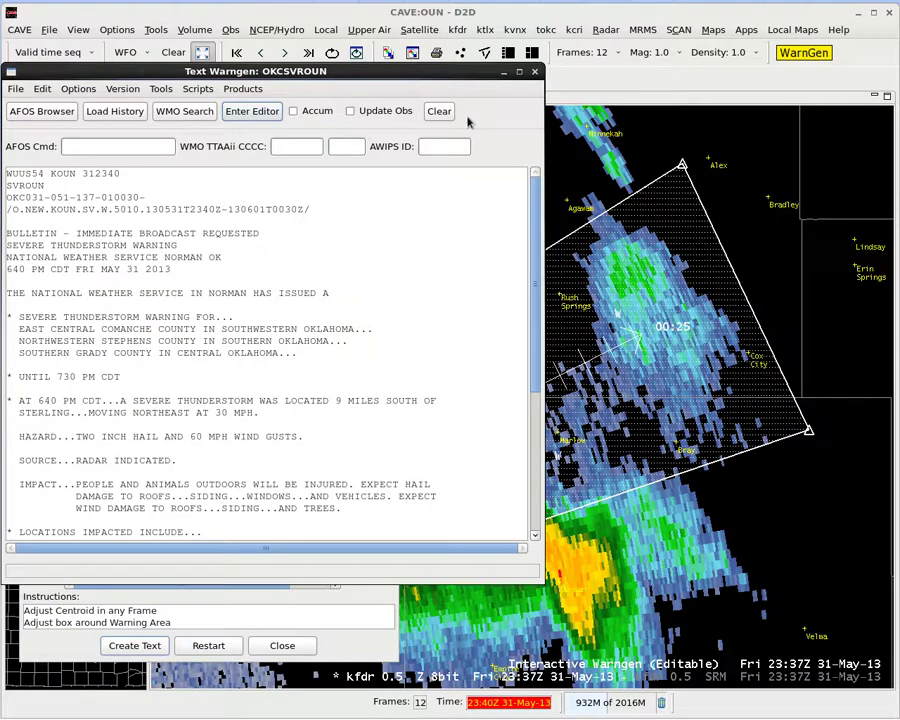
# Step: Minimize the warning text window and move the WarnGen dialog off the map to uncover the whole polygon
pyautogui.click(504, 72)
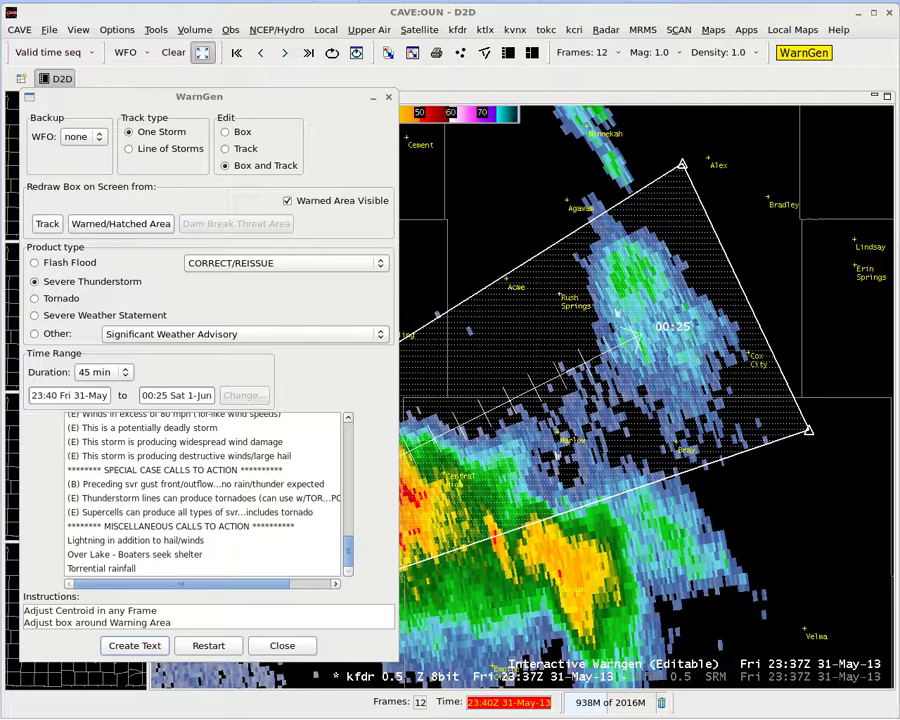
pyautogui.moveTo(321, 104); pyautogui.dragTo(76, 133)
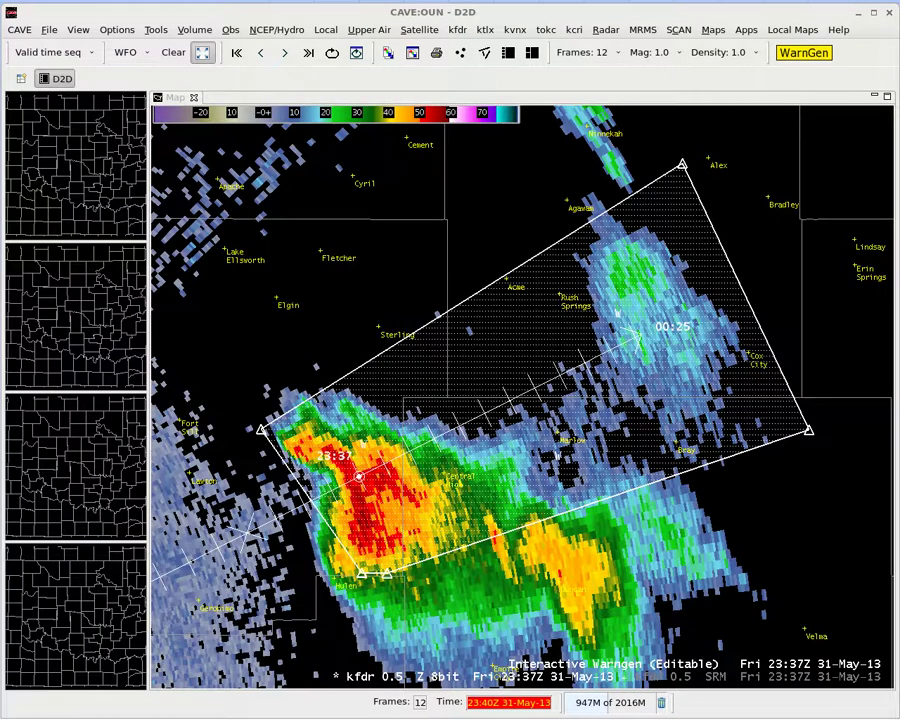
# Step: Overlay the Local CWA Convective Warnings on the radar map and toggle the Local SVR Warnings and Interactive WarnGen layers to compare their polygons
pyautogui.click(224, 30)
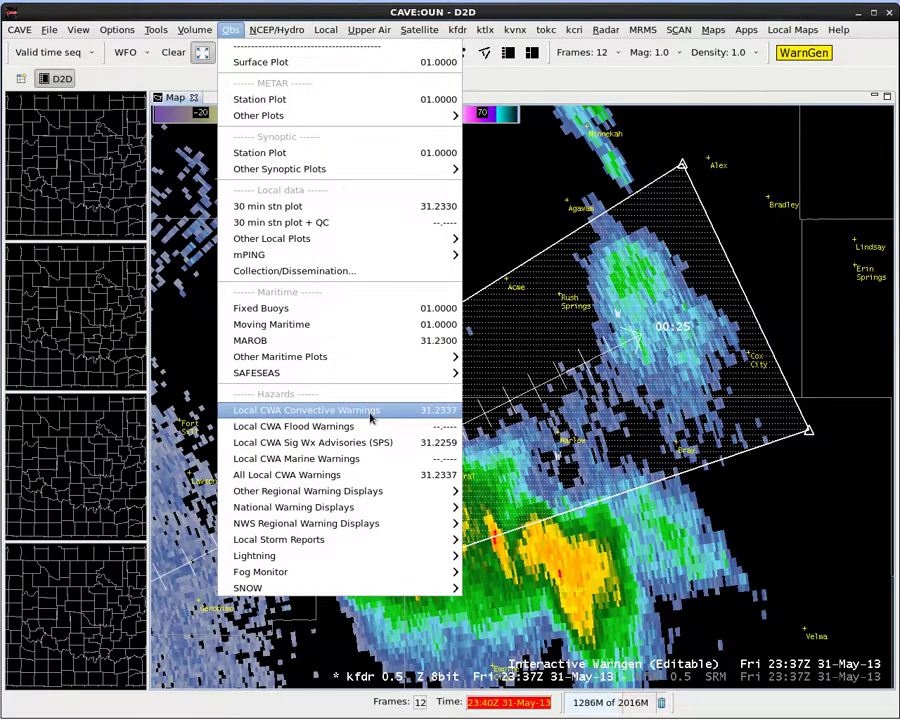
pyautogui.click(370, 412)
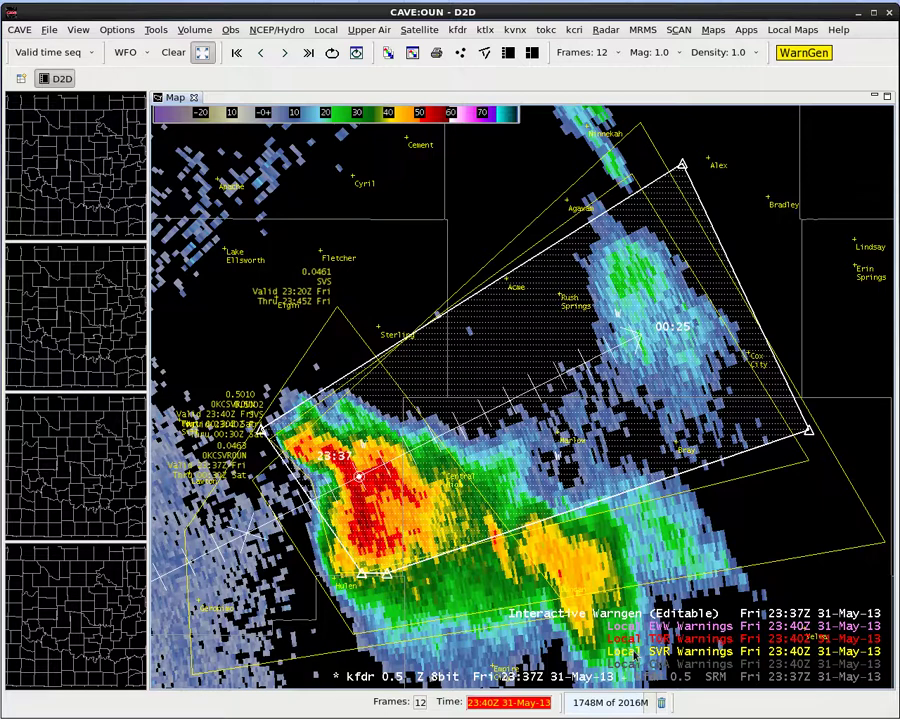
pyautogui.click(632, 652)
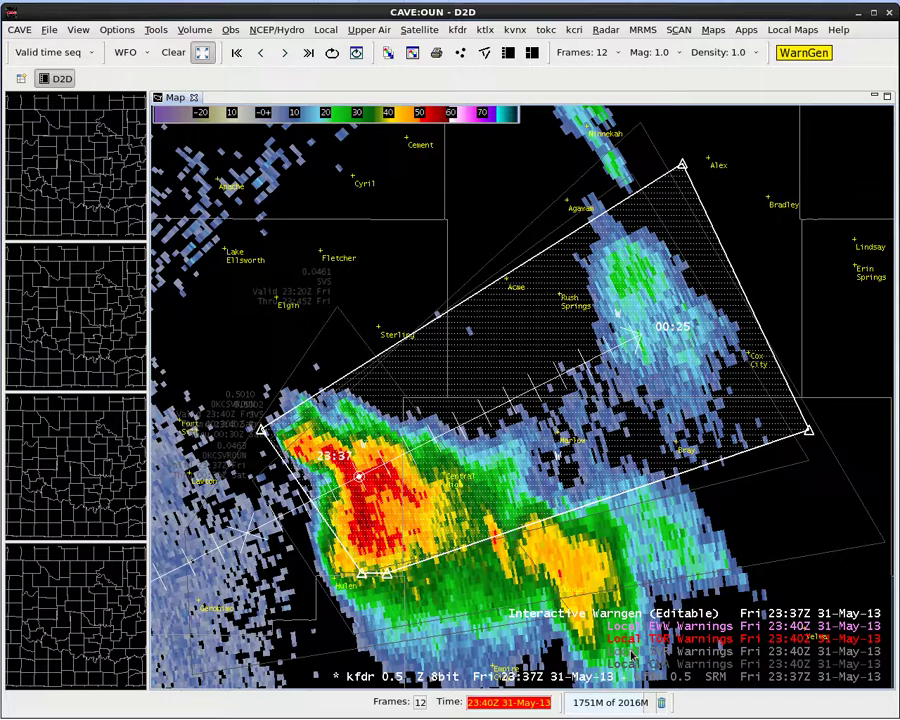
pyautogui.click(632, 652)
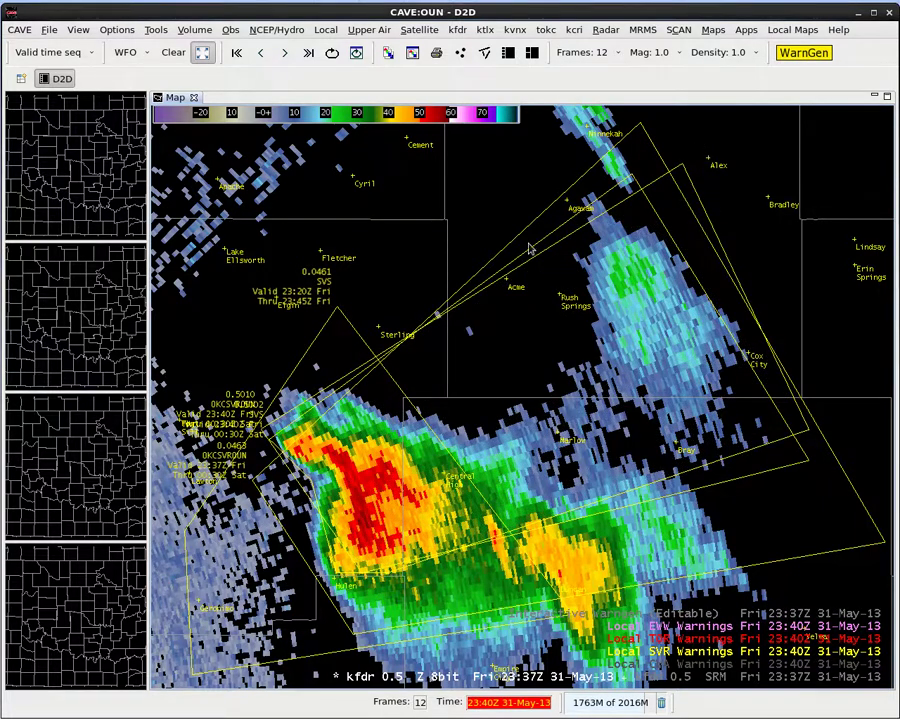
pyautogui.click(668, 612)
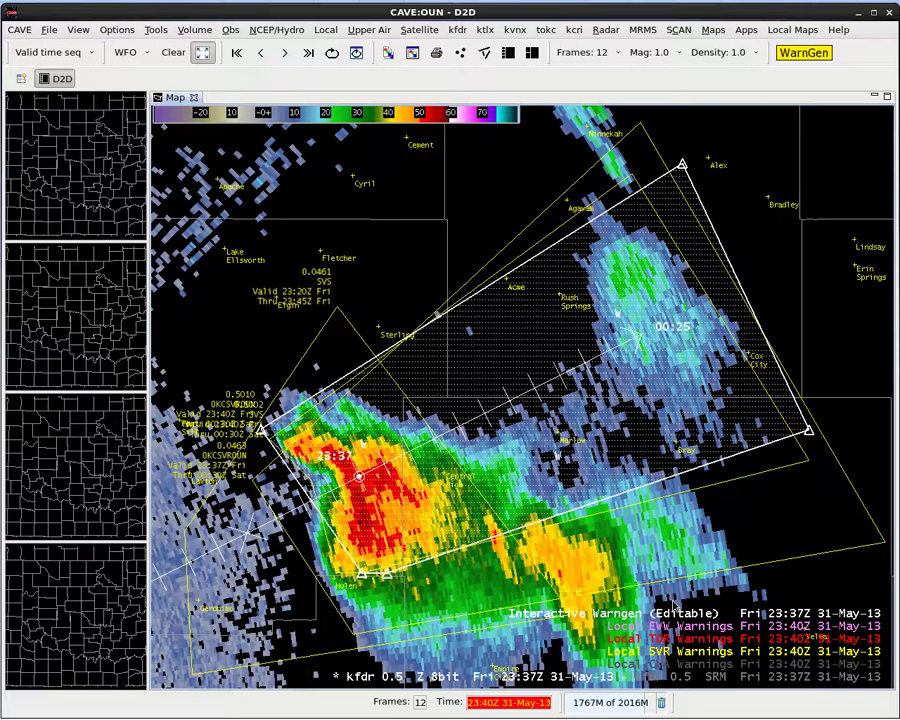
# Step: Examine the issued severe thunderstorm warning around Hulen and Duncan, comparing its polygon with the storm and neighbouring warnings and sampling its details
pyautogui.click(200, 48)
pyautogui.scroll(3, 478, 603)
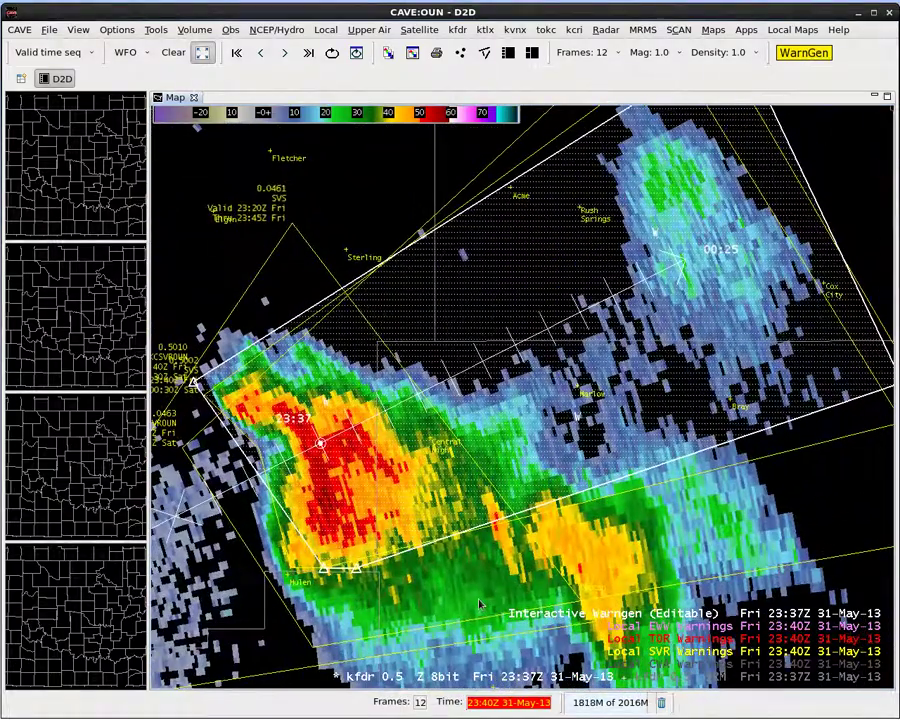
pyautogui.moveTo(479, 604); pyautogui.dragTo(526, 559)
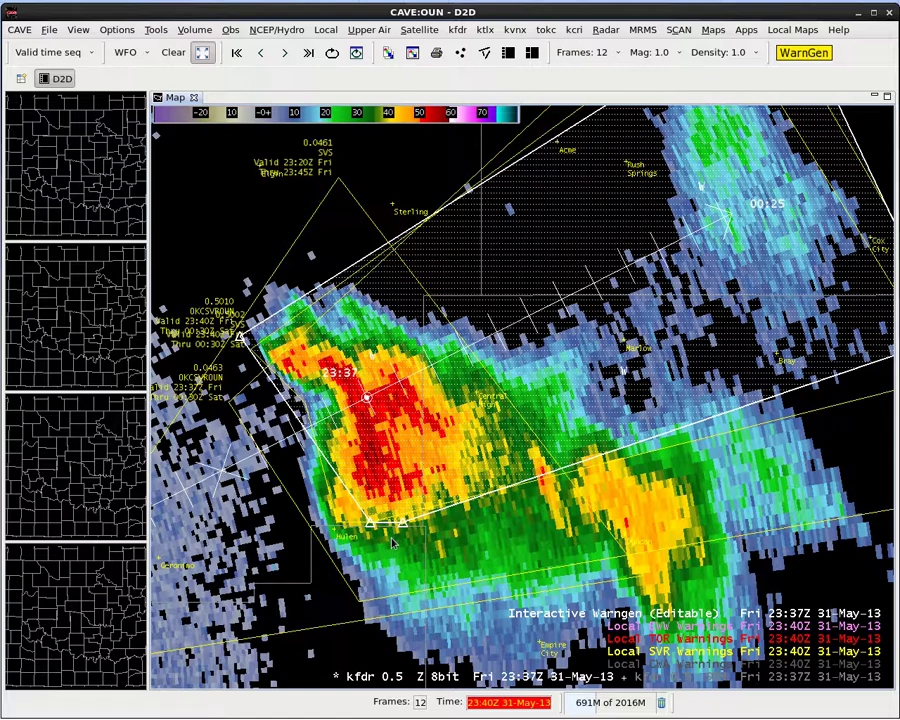
pyautogui.moveTo(727, 531); pyautogui.dragTo(674, 533)
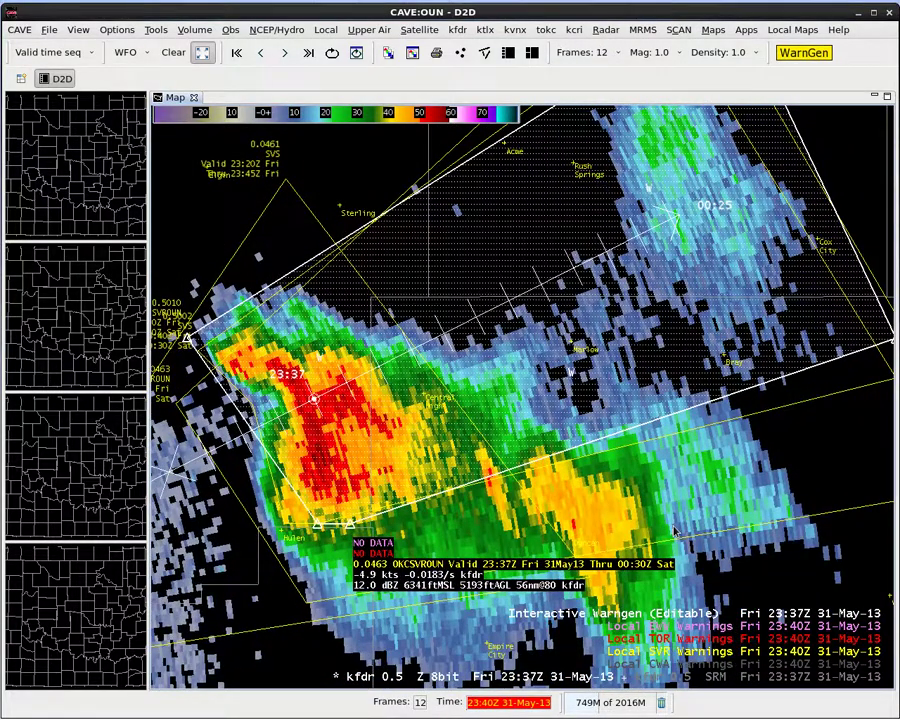
pyautogui.moveTo(674, 533); pyautogui.dragTo(674, 533)
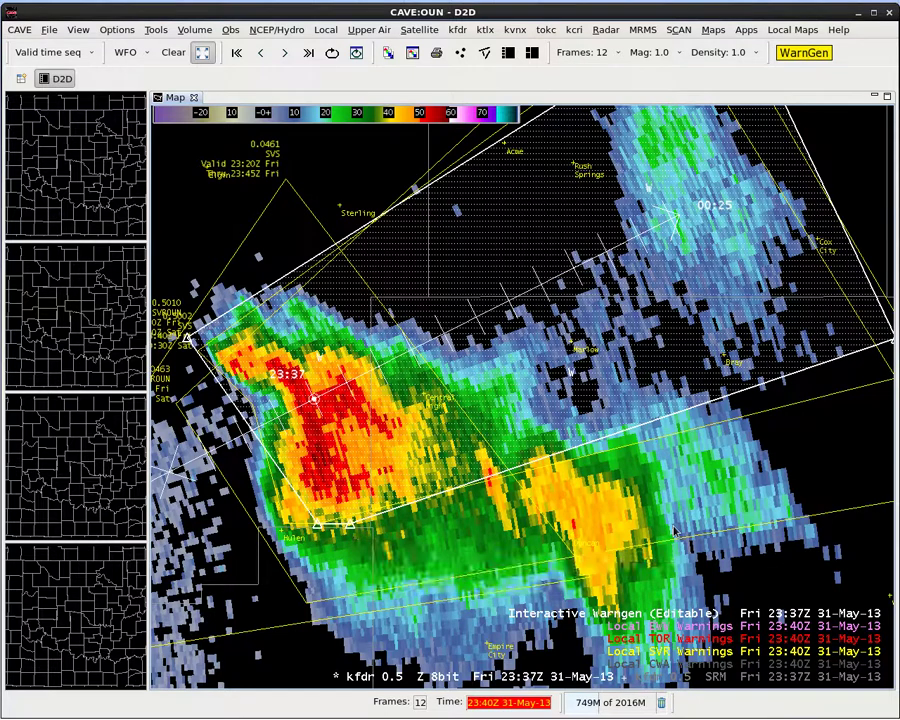